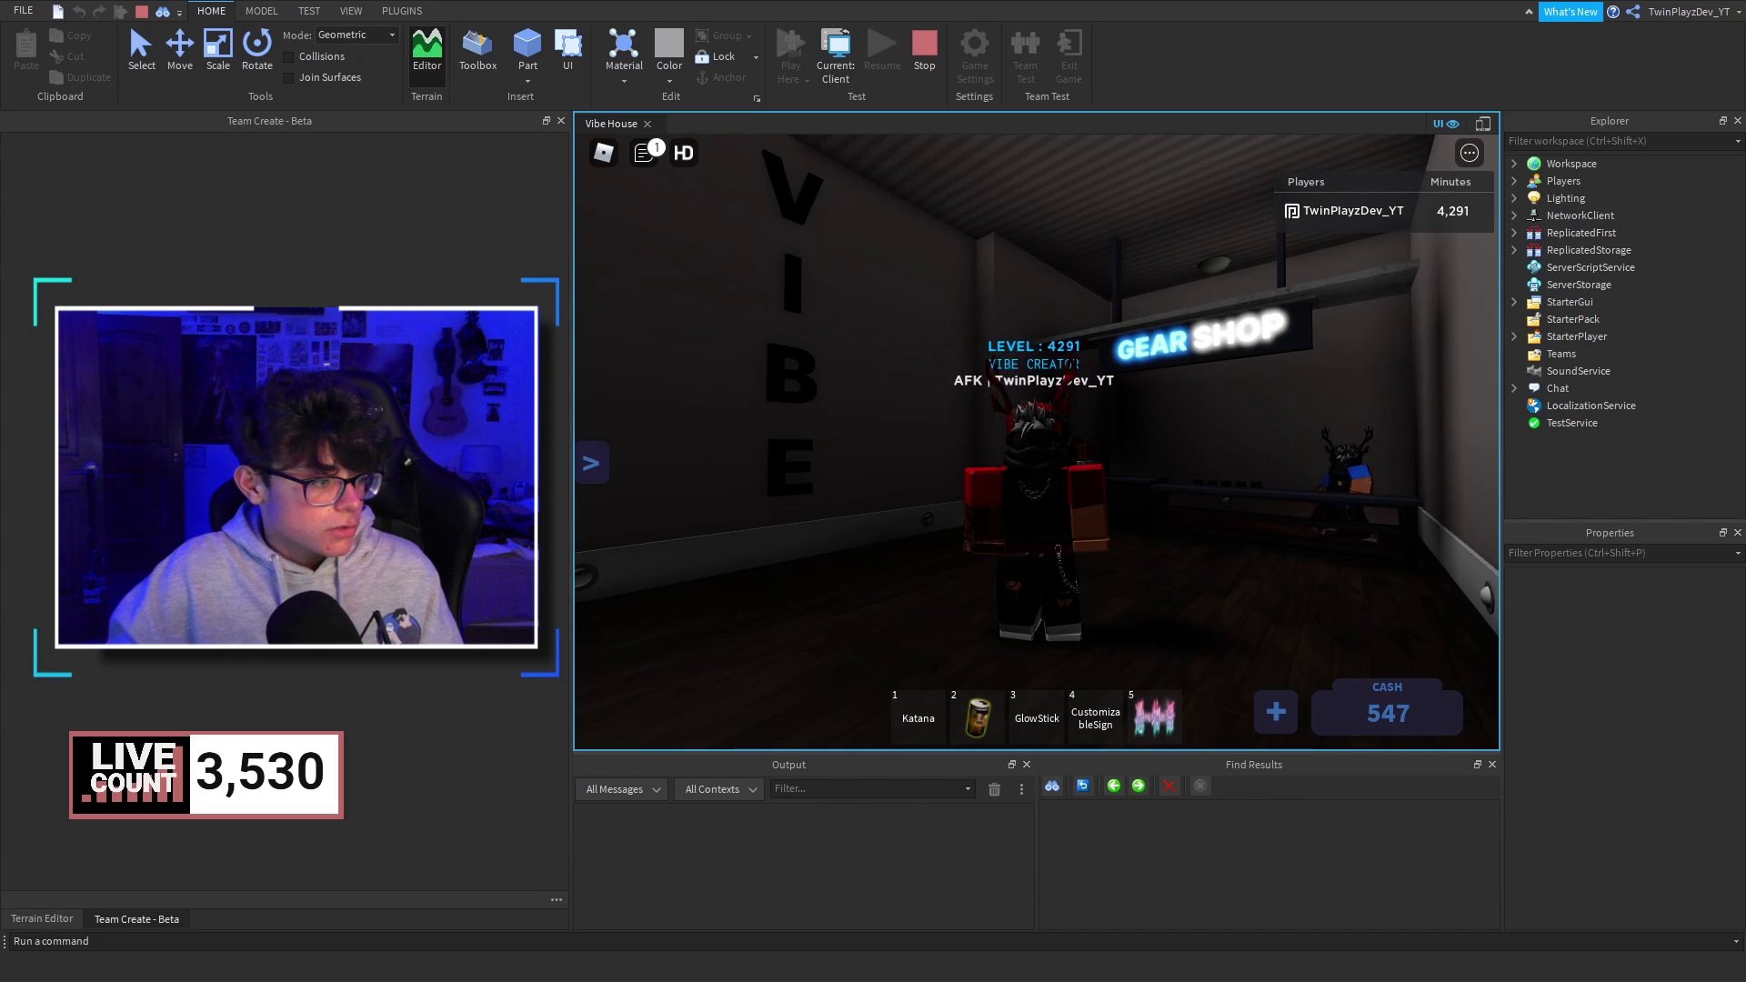
# Step: Bring the avatar back from AFK in the Vibe House play test beside the GEAR SHOP
pyautogui.click(1086, 458)
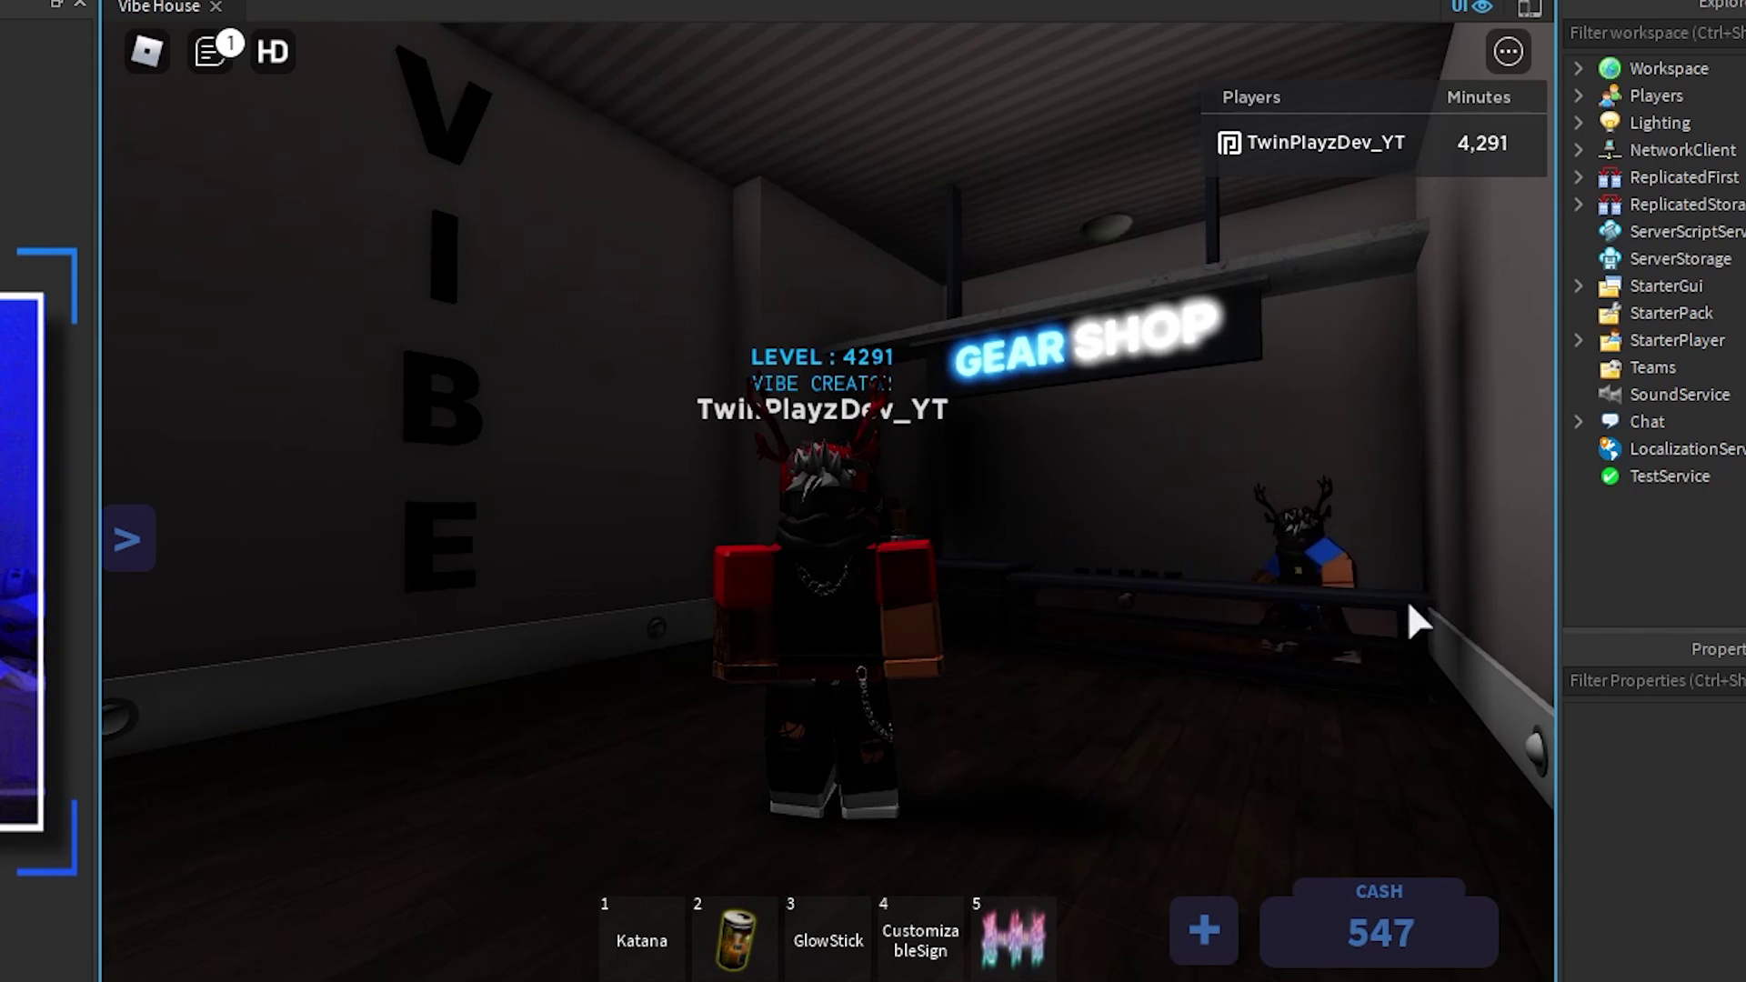
# Step: Walk the avatar forward into the next room and zoom the camera in and back out
pyautogui.press('w')
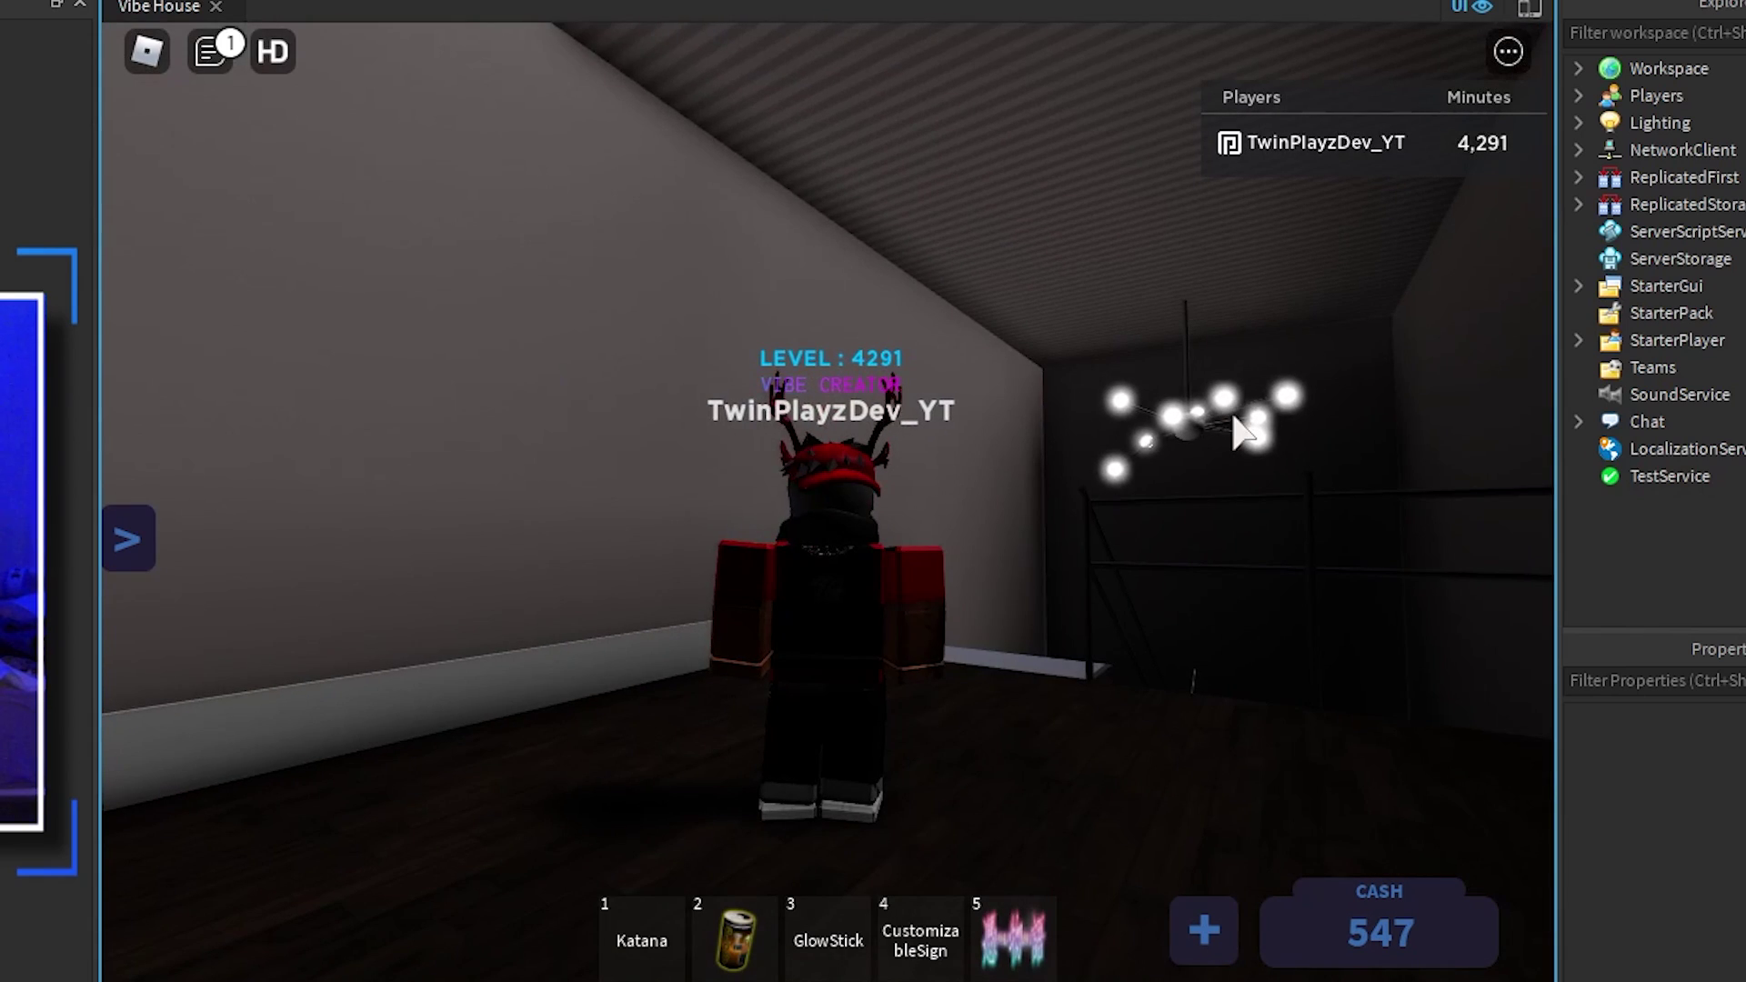
pyautogui.scroll(3, 942, 431)
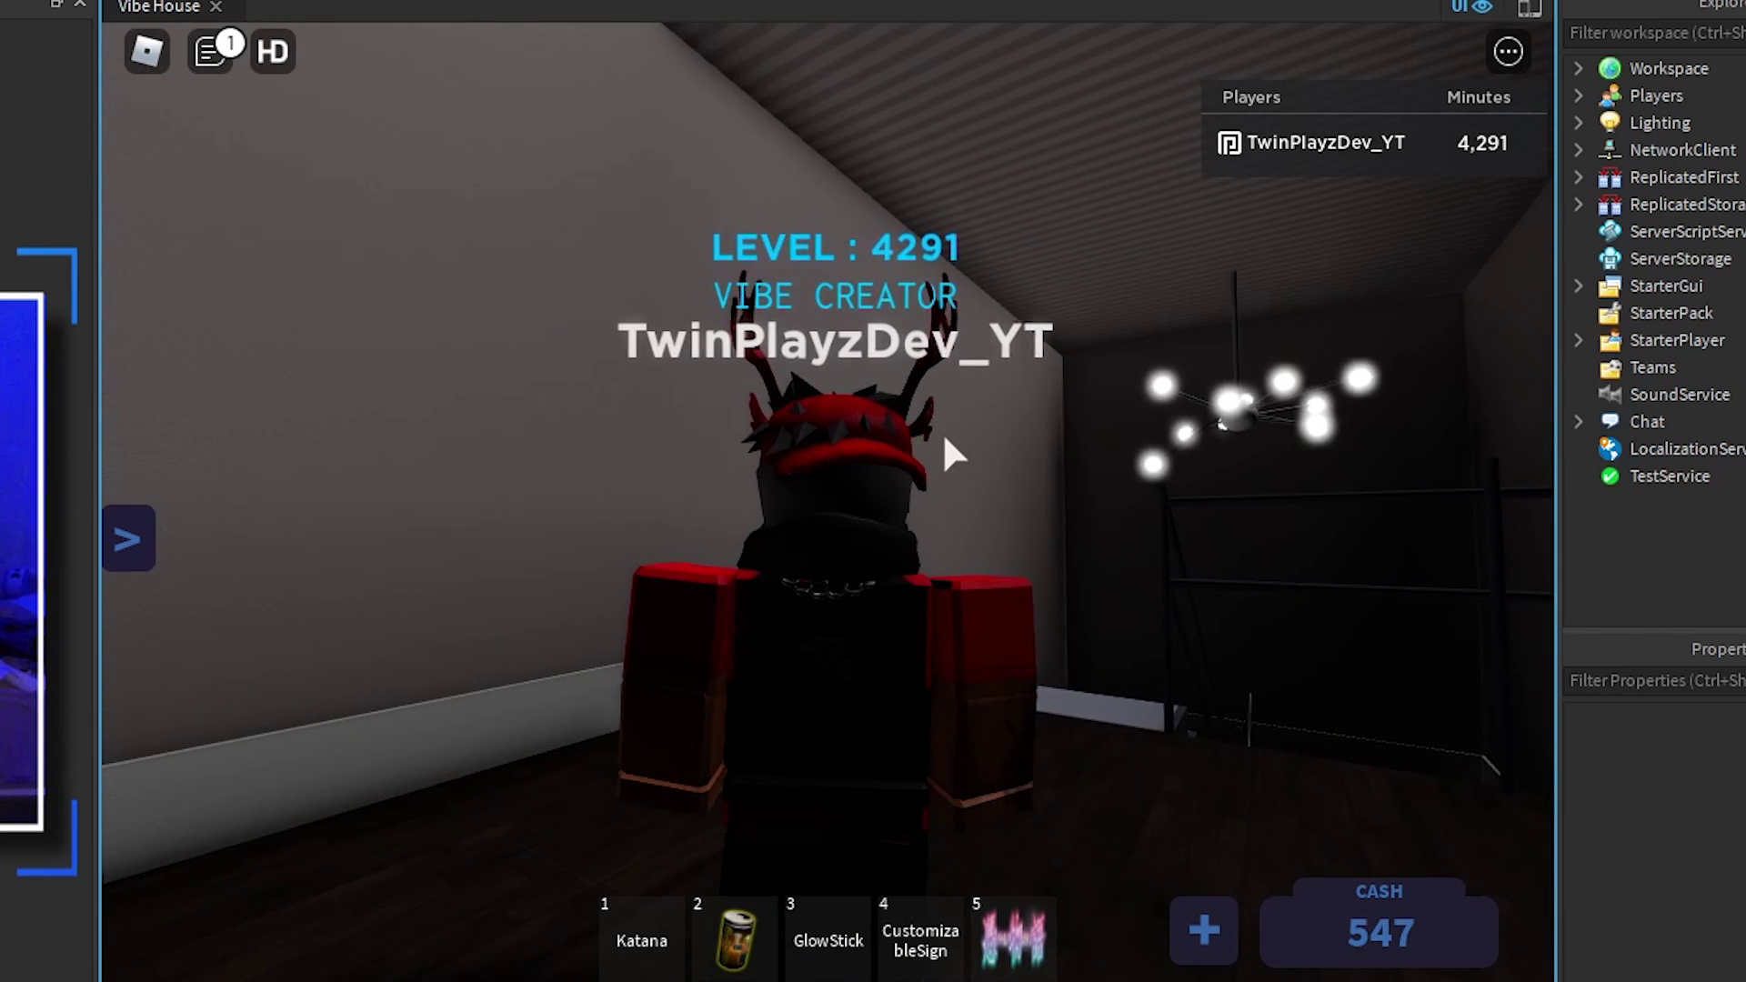
pyautogui.scroll(-3, 947, 431)
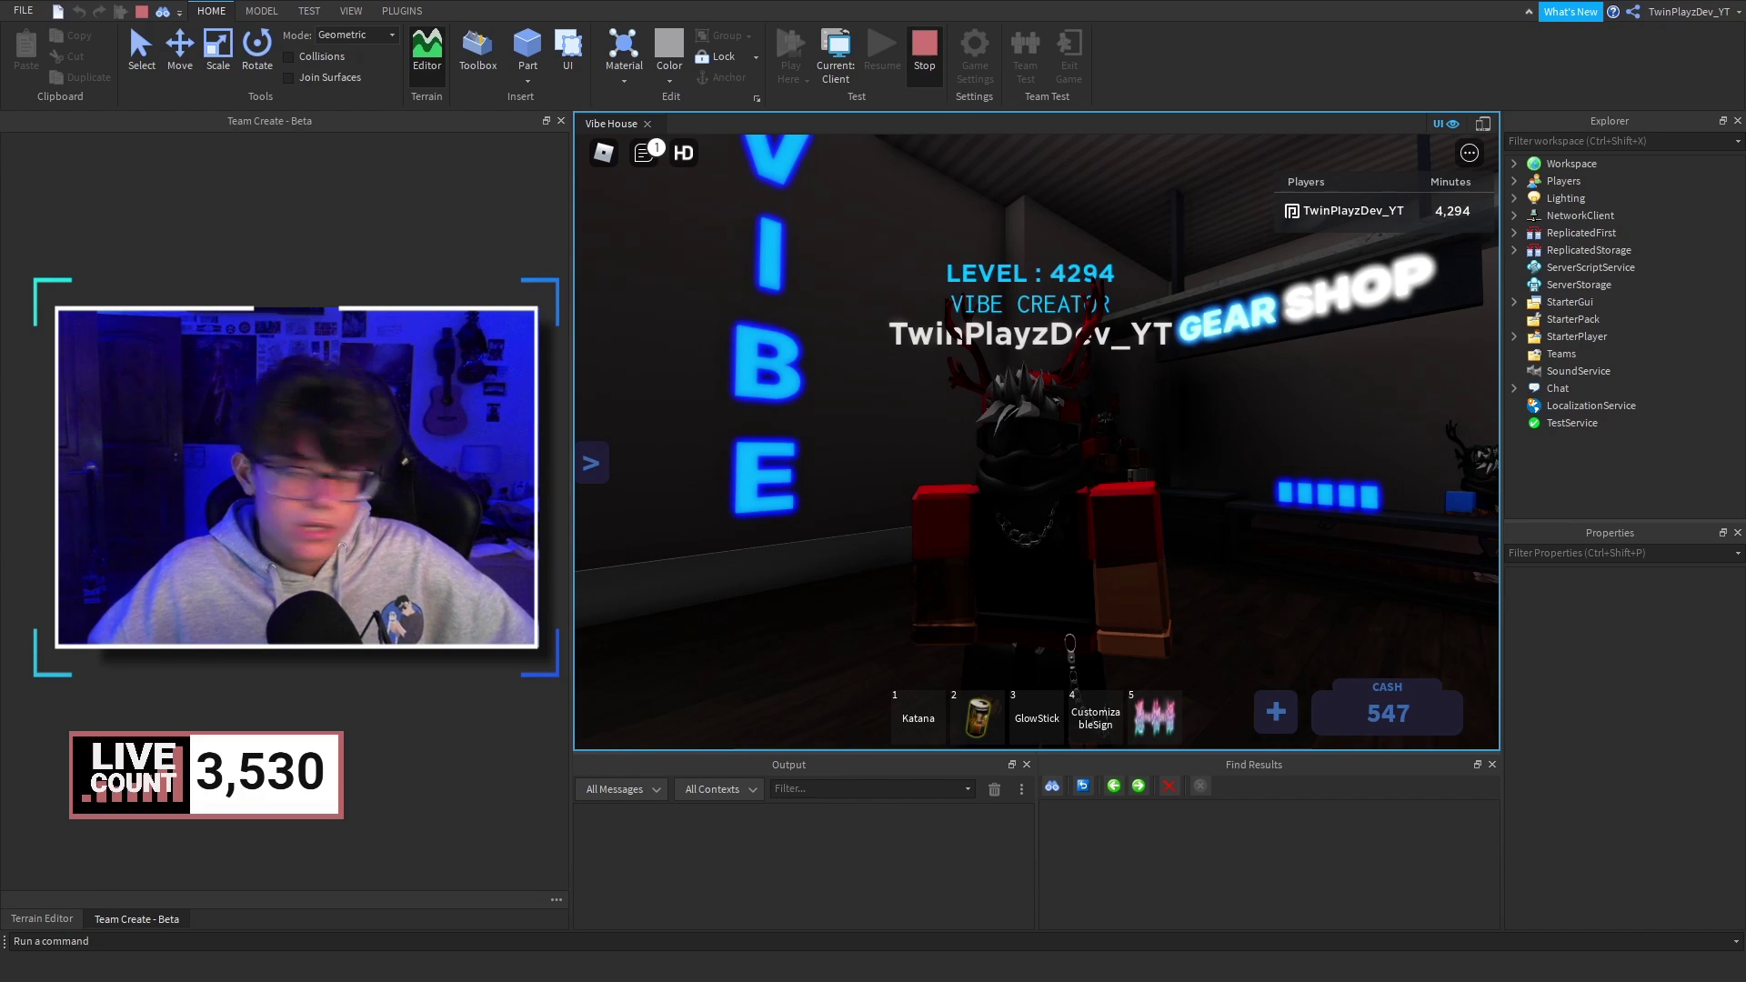
# Step: End the play test and minimise Chrome's Audio Visualizers page to return to the editor
pyautogui.click(924, 50)
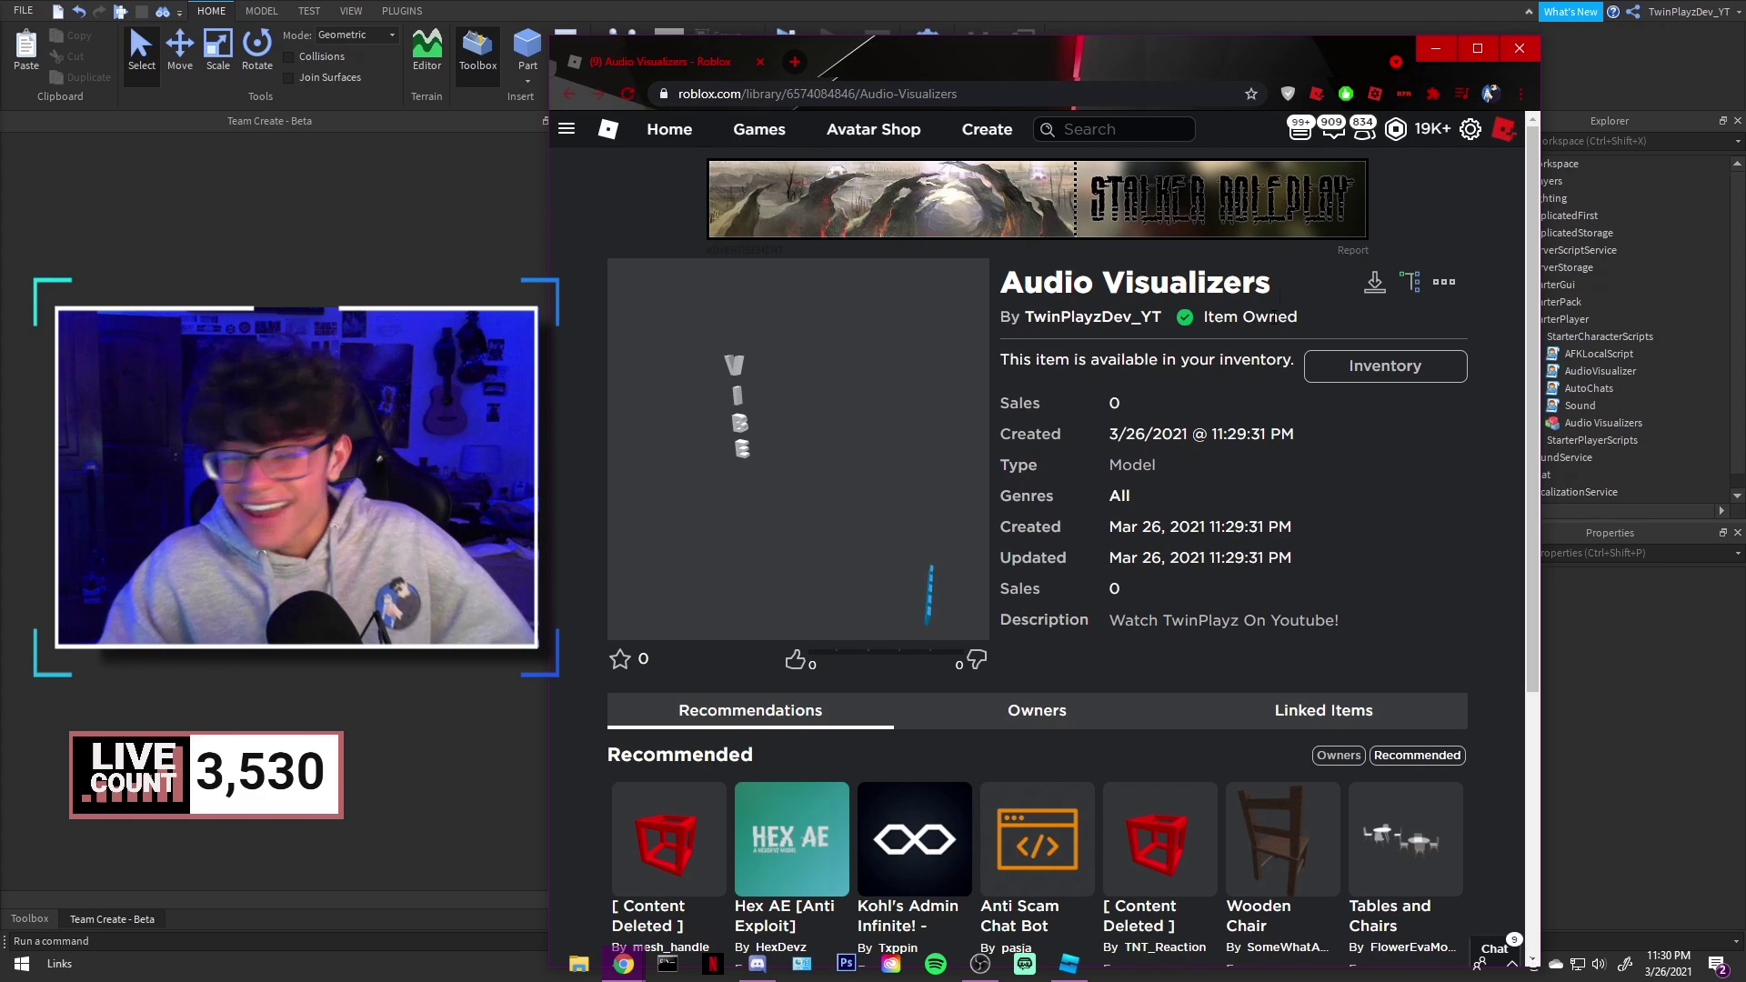
pyautogui.press('super+Down')
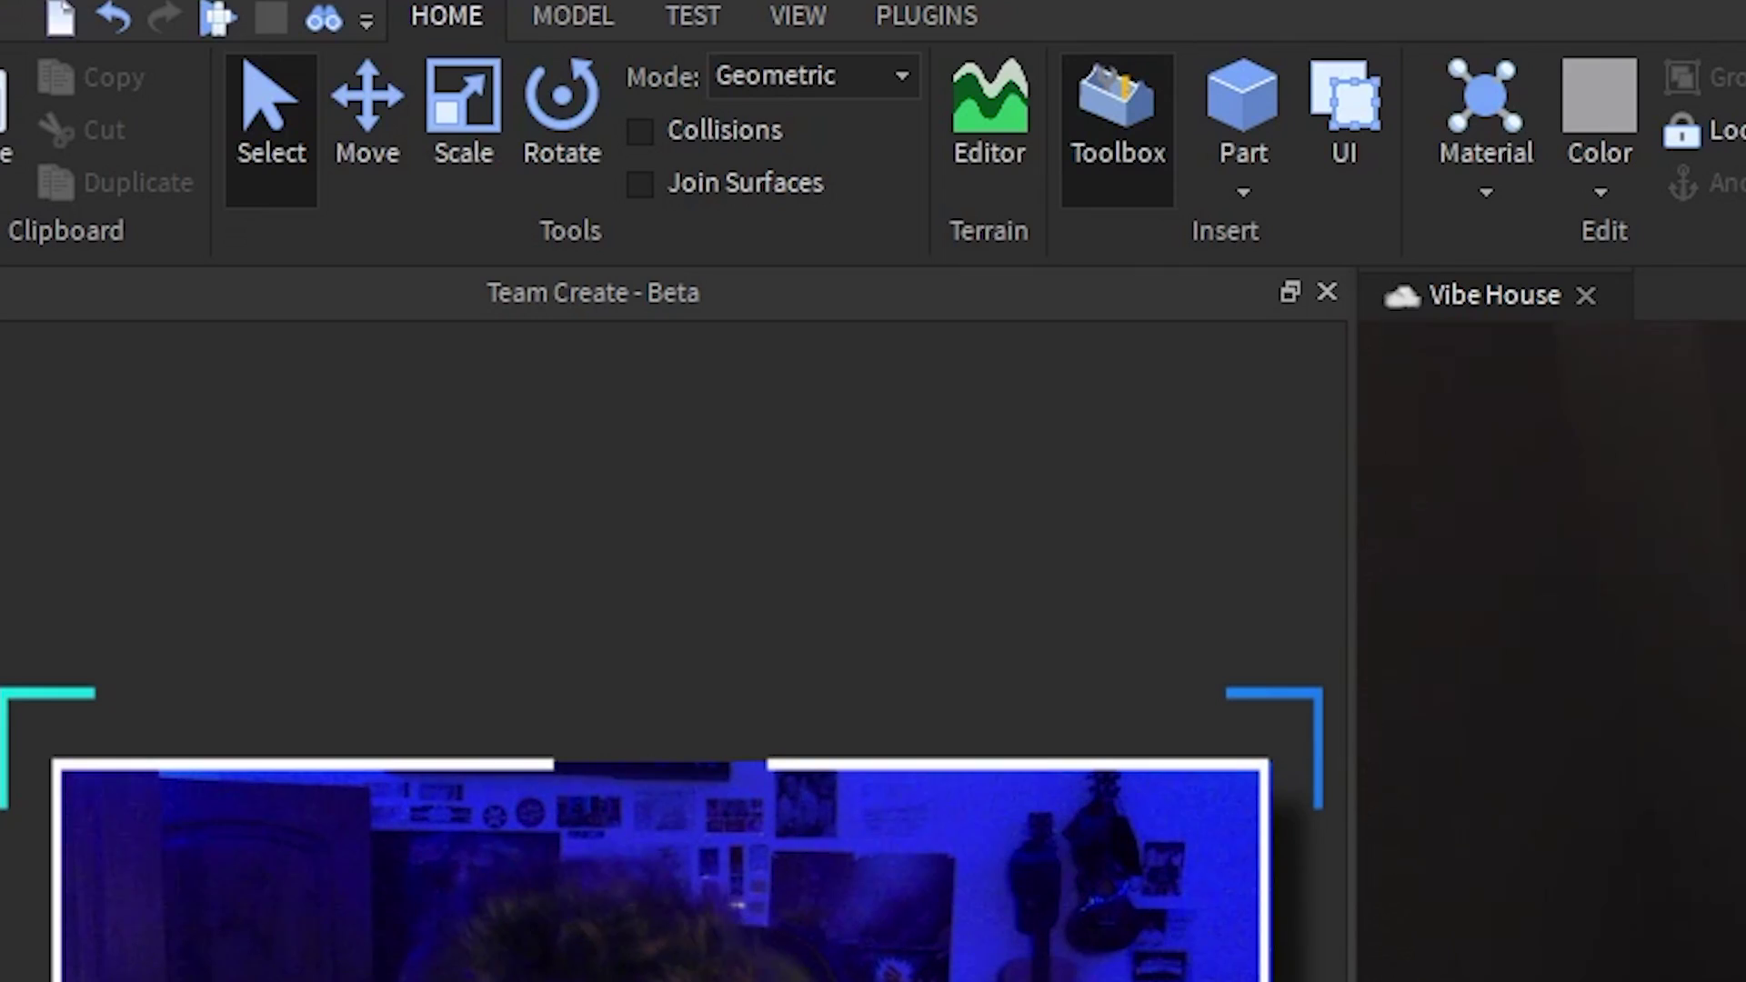
# Step: Tilt the viewport toward the sky and select the inserted Audio Visualizers model in Explorer
pyautogui.click(261, 11)
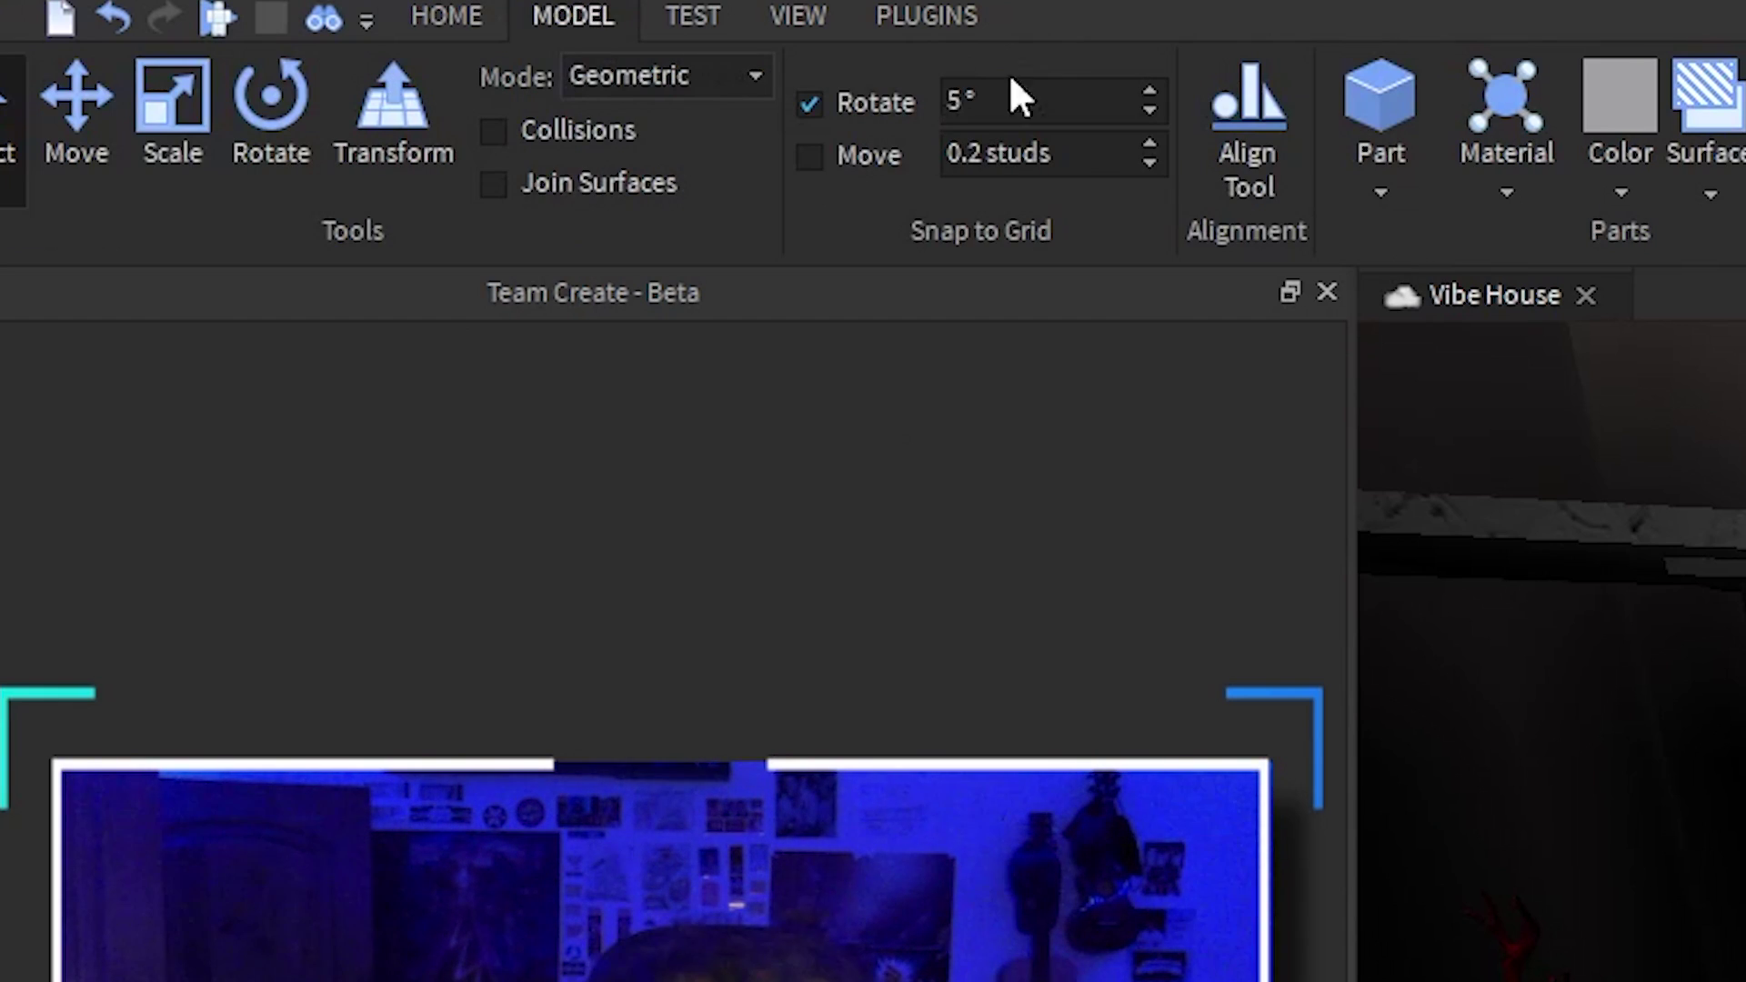
pyautogui.click(455, 16)
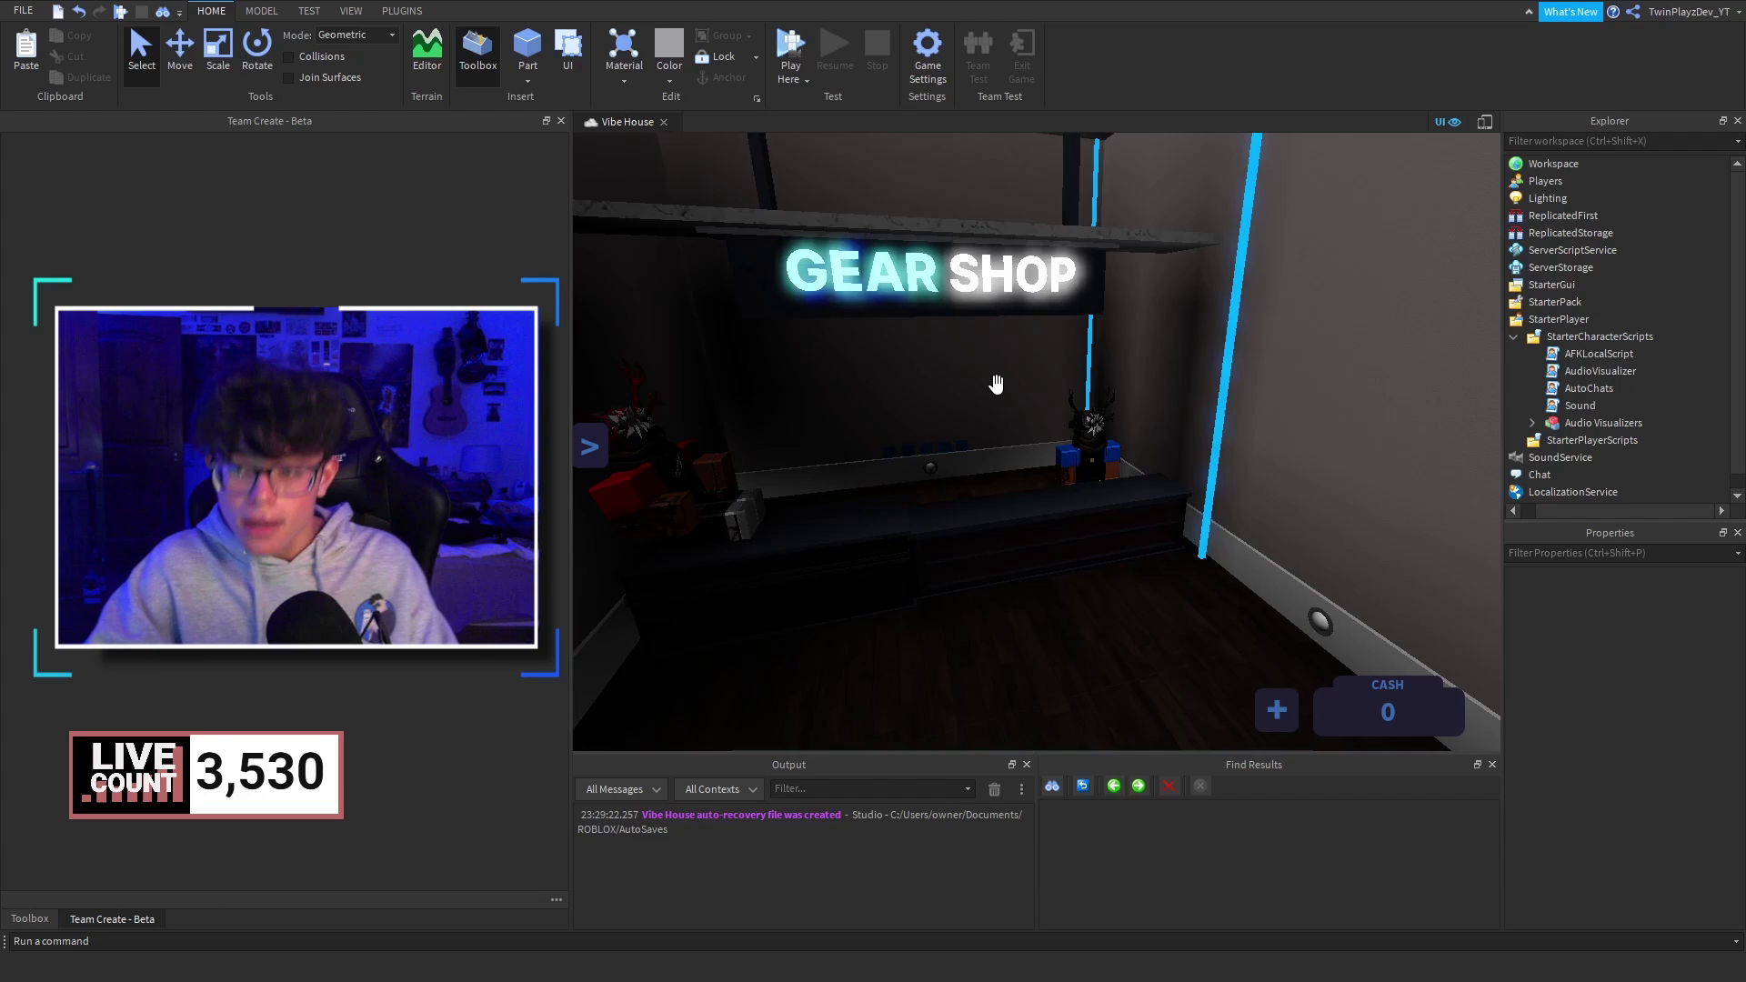
pyautogui.scroll(-10, 1274, 391)
pyautogui.moveTo(1120, 327); pyautogui.dragTo(1226, 287, button='right')
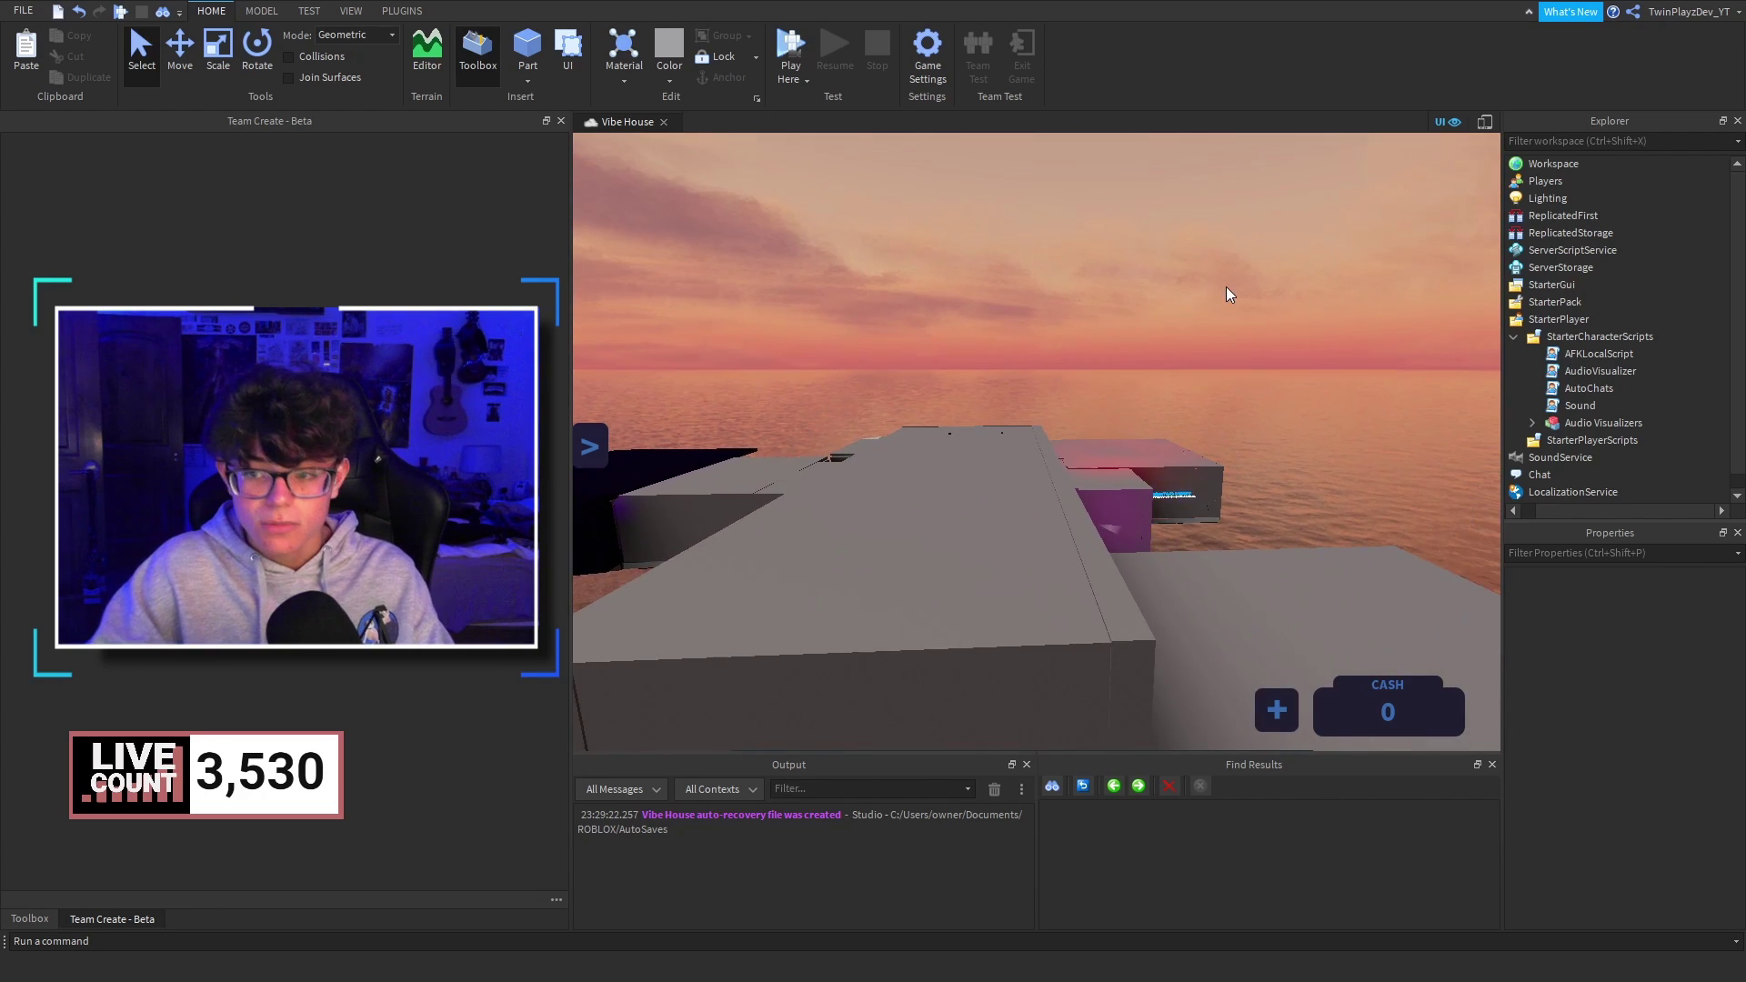
pyautogui.click(1582, 424)
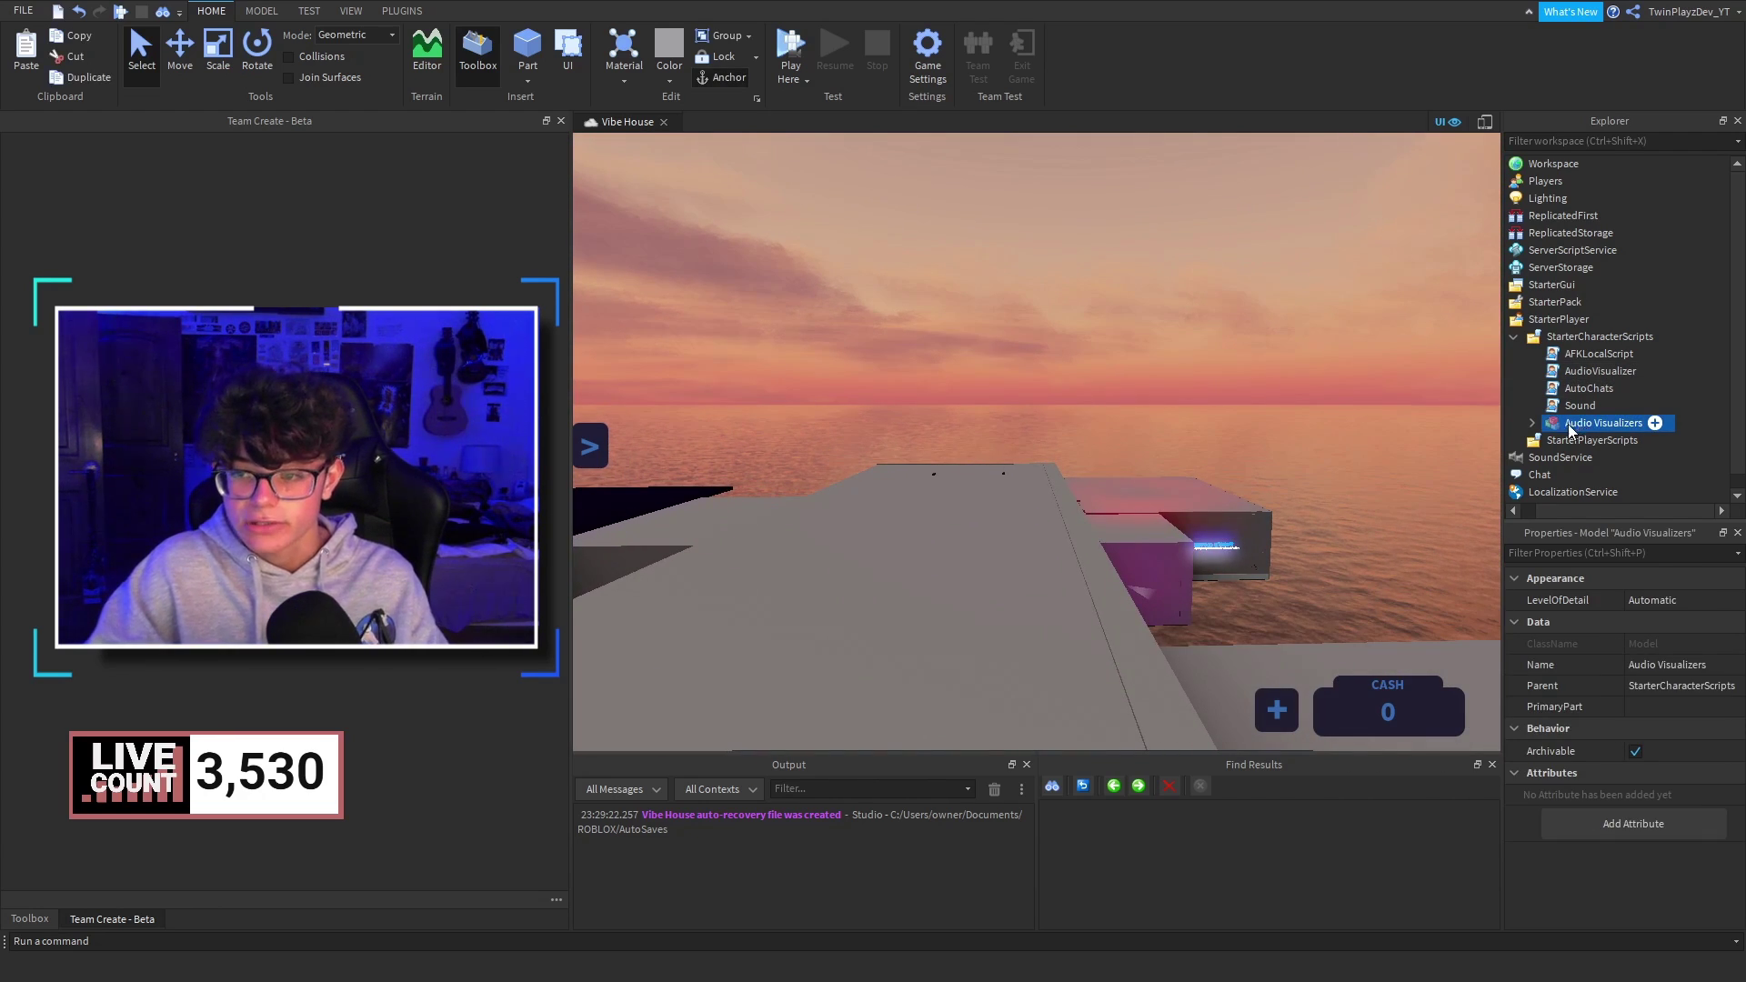
# Step: Expand Workspace, StarterGui and Audio Visualizers, and move Ungroup In Workspace directly into Workspace
pyautogui.click(1514, 164)
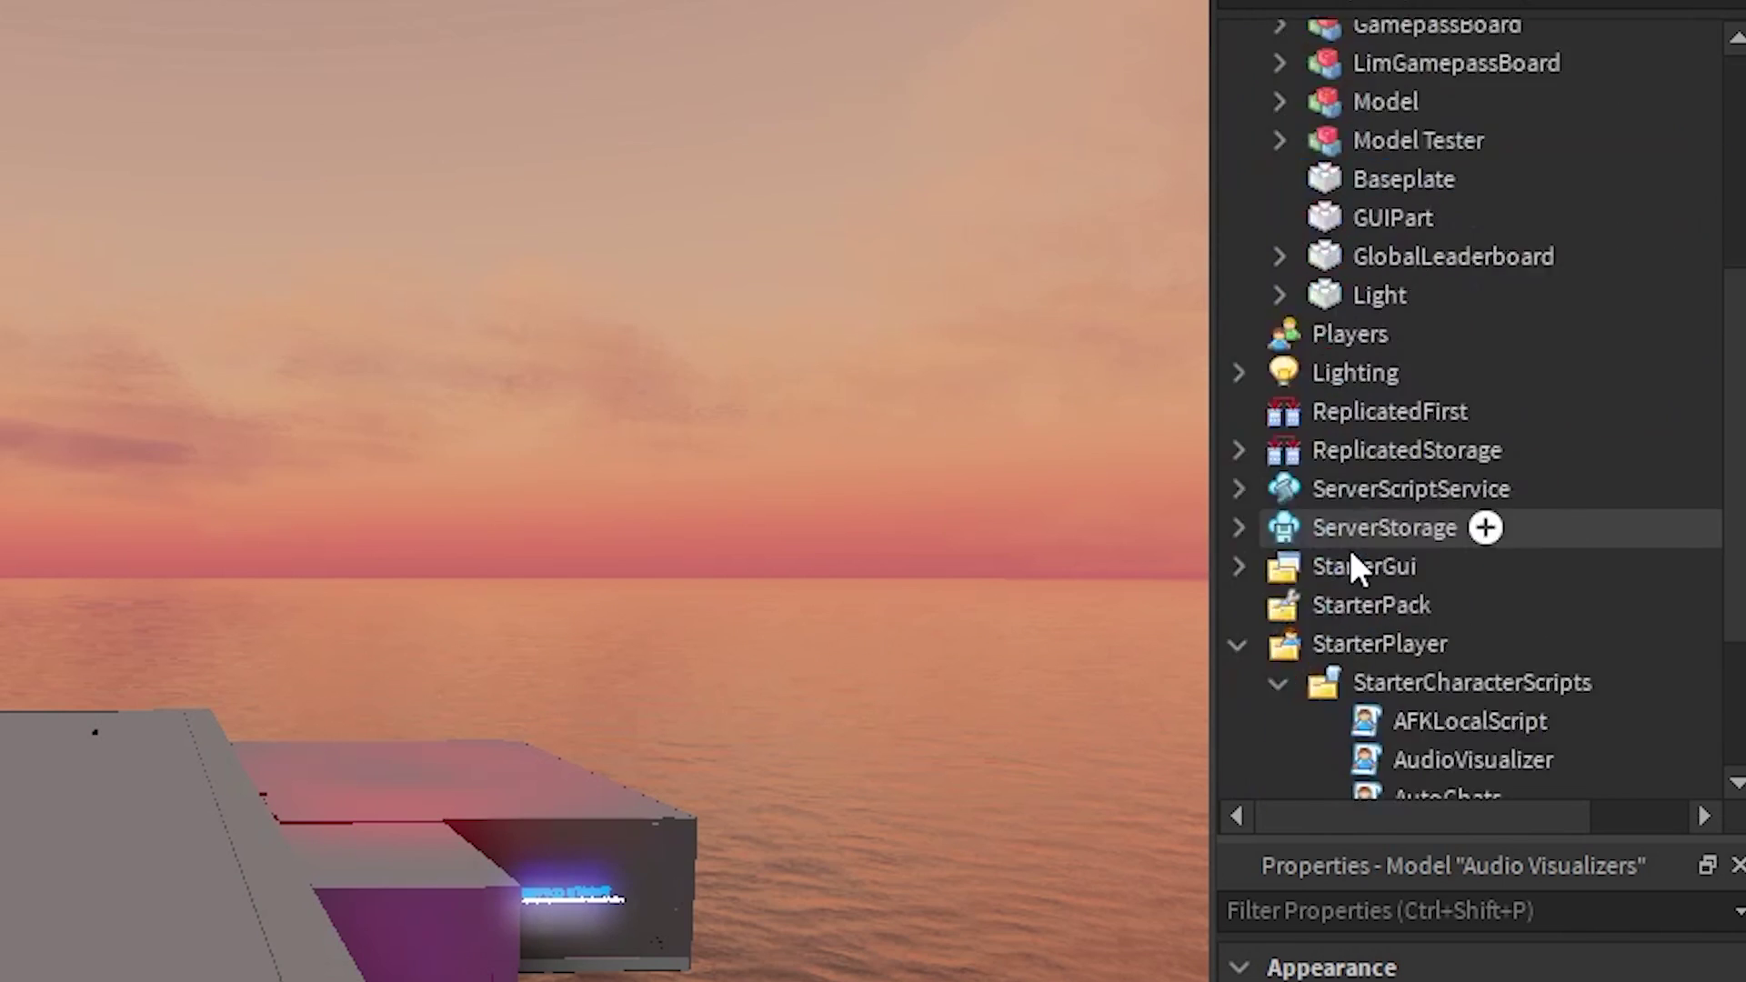
pyautogui.scroll(-2, 1353, 555)
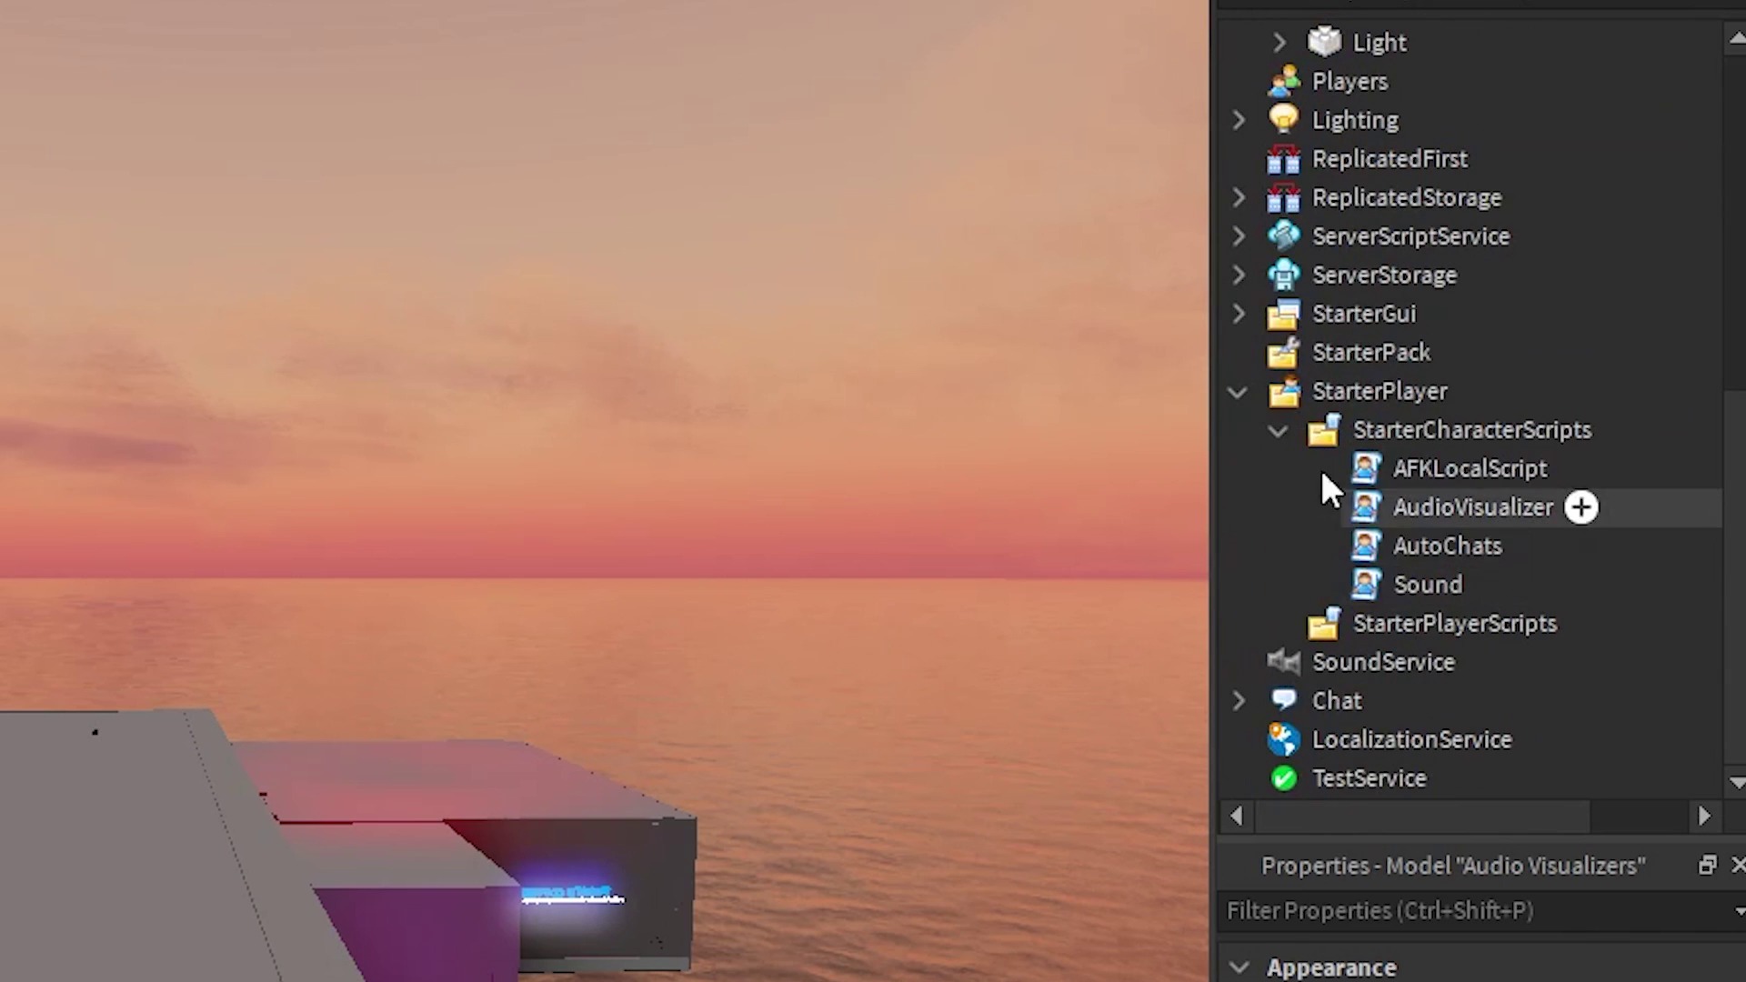
pyautogui.click(1242, 346)
pyautogui.scroll(6, 1344, 547)
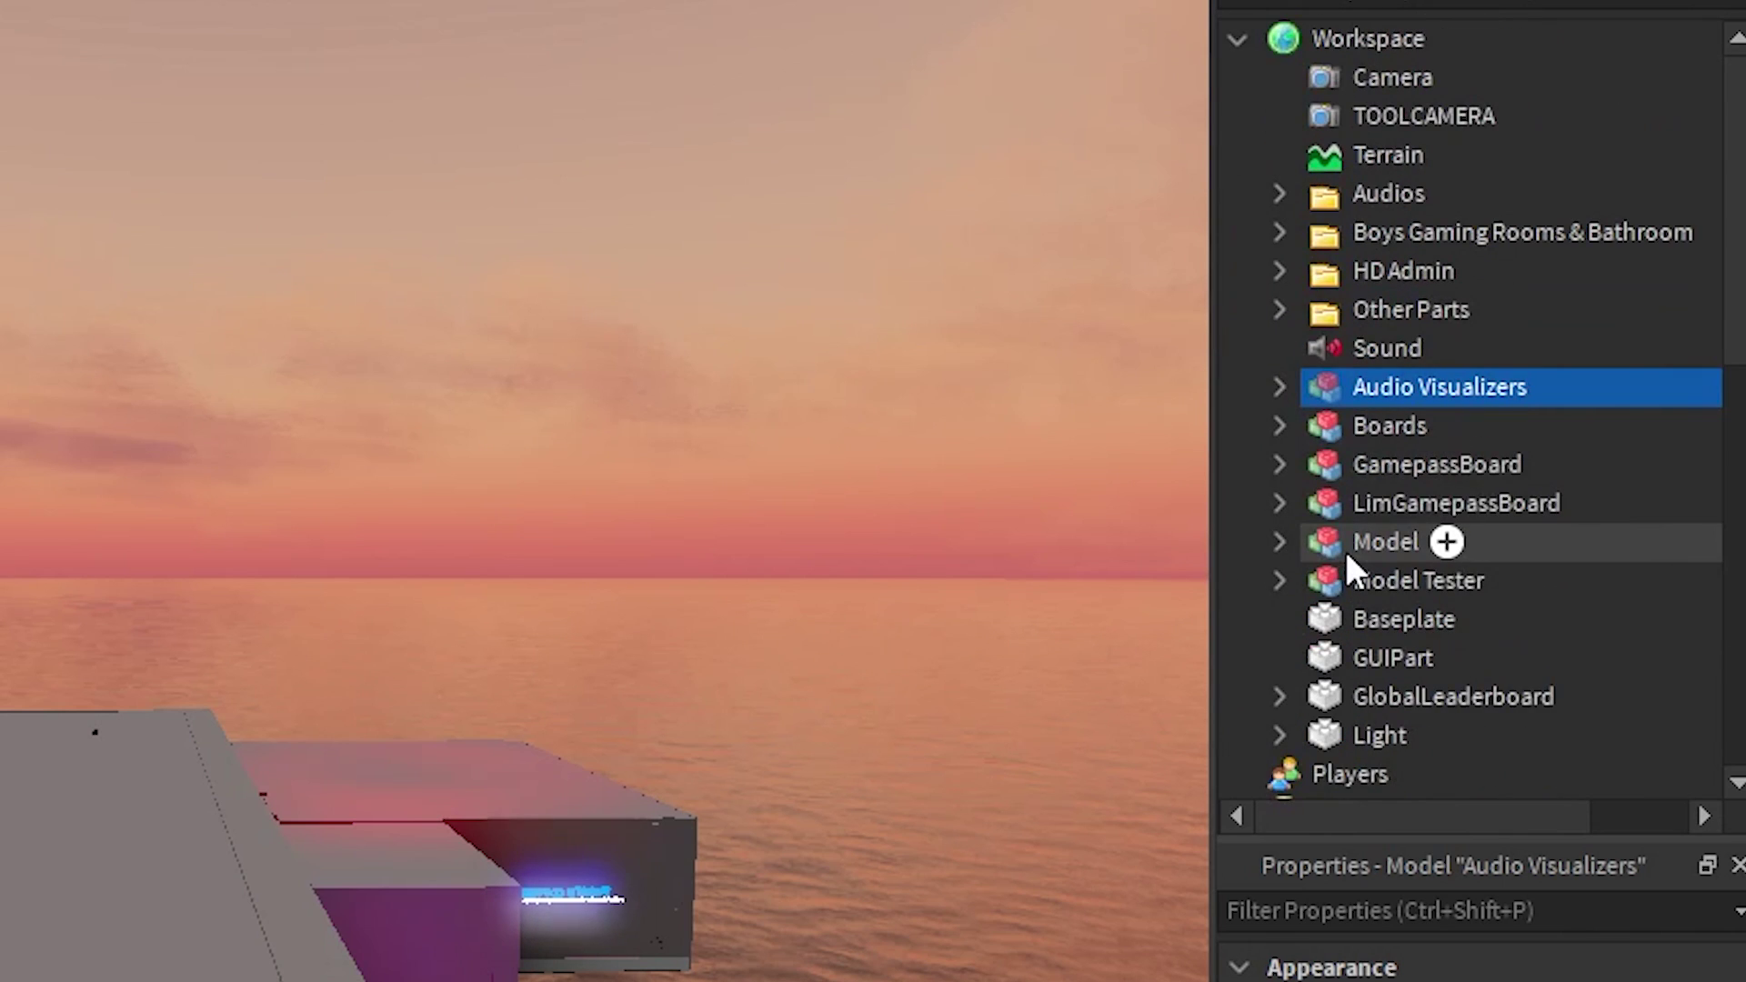
pyautogui.click(1278, 387)
pyautogui.click(1377, 421)
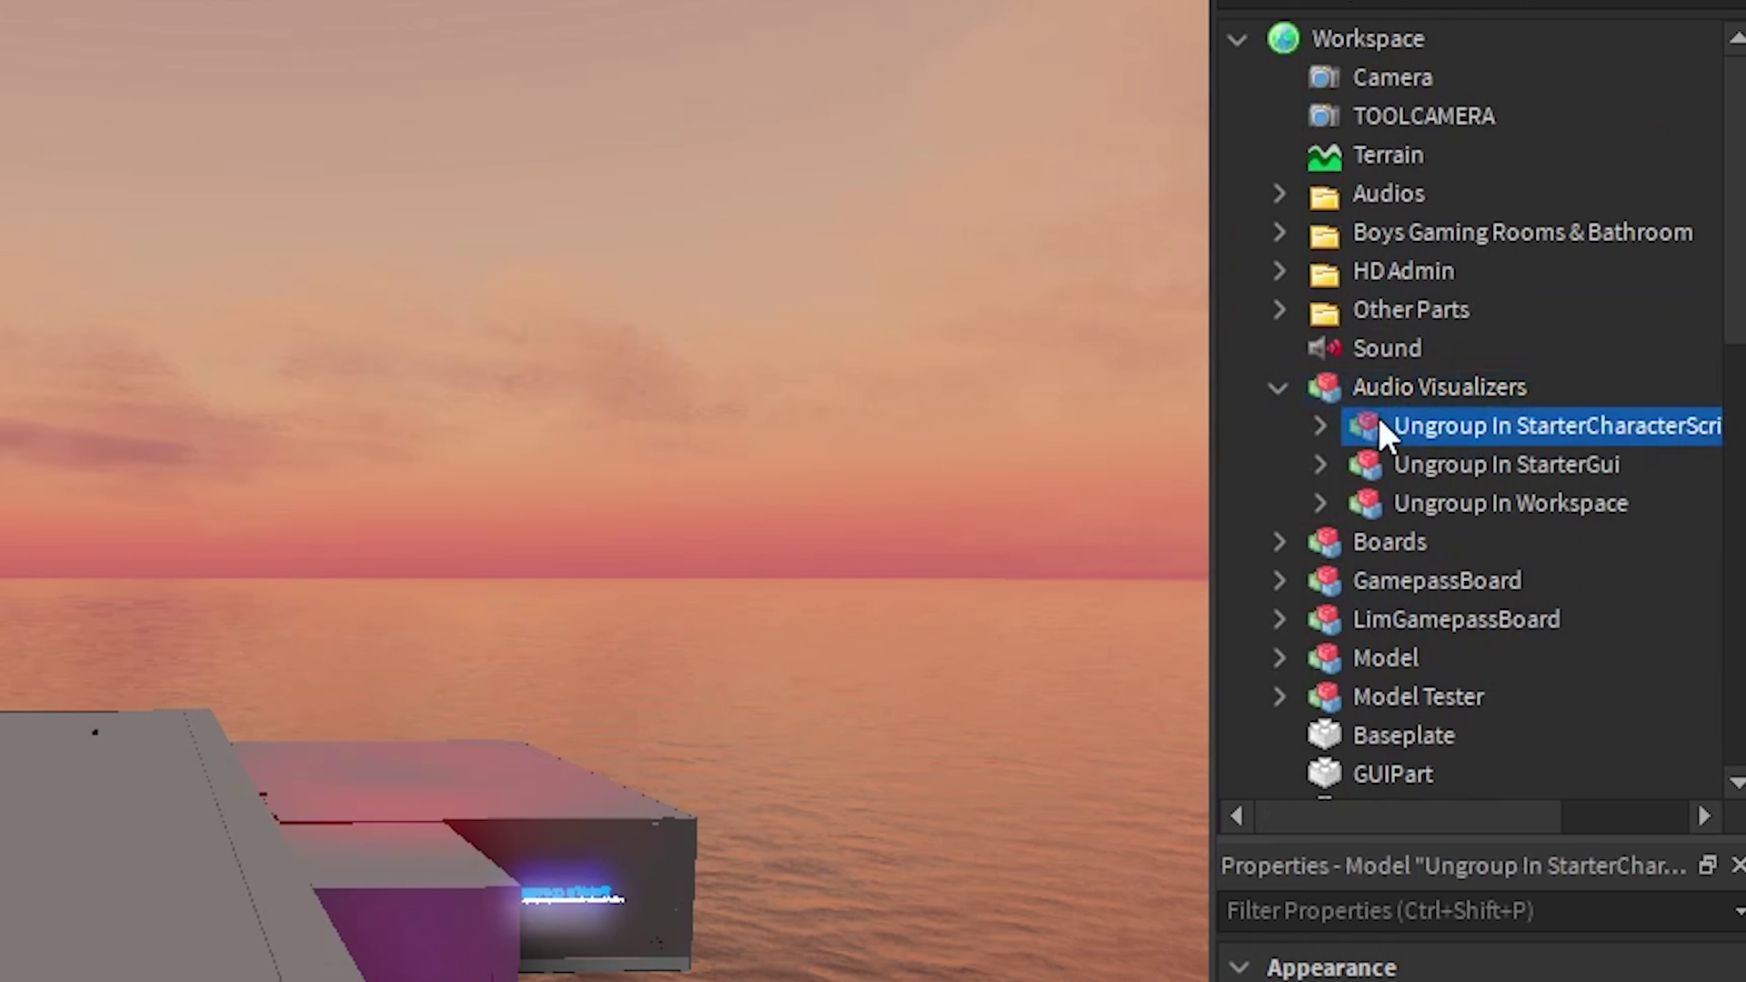
pyautogui.click(1372, 464)
pyautogui.click(1395, 501)
pyautogui.moveTo(1352, 508); pyautogui.dragTo(1288, 38)
# Step: Ungroup the Ungroup In Workspace model so its contents sit in Workspace
pyautogui.rightClick(1384, 708)
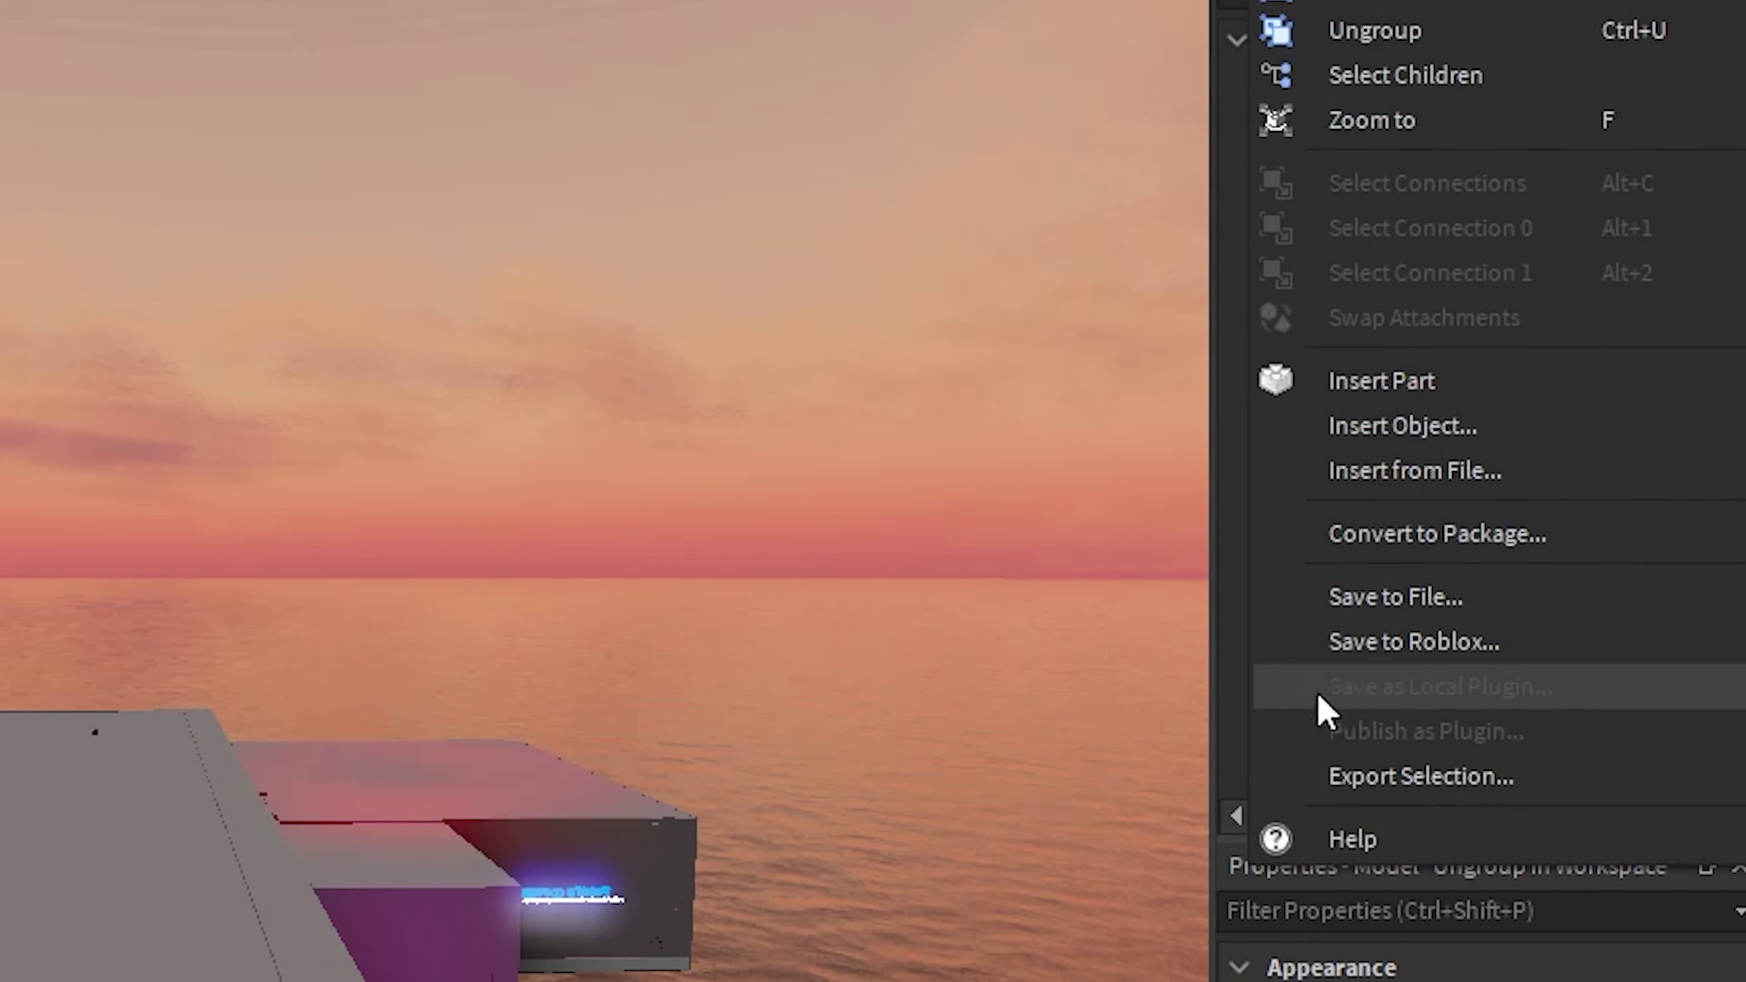
pyautogui.click(1050, 520)
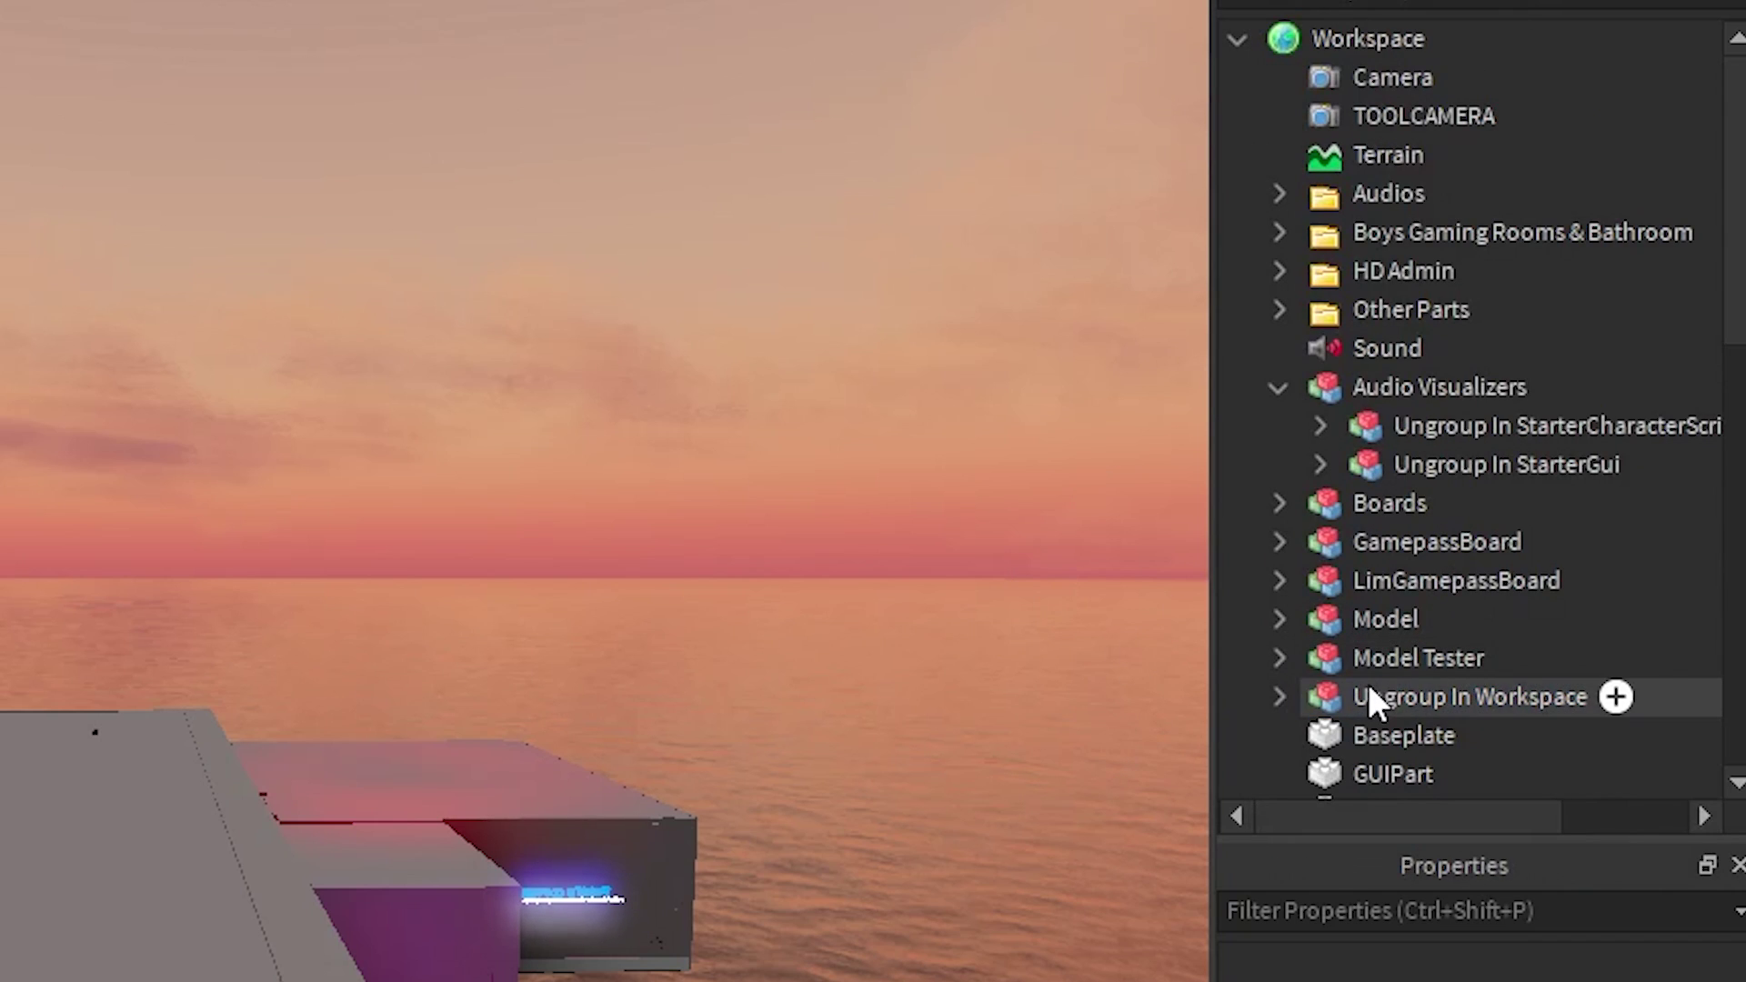
pyautogui.click(1368, 689)
pyautogui.press('Delete')
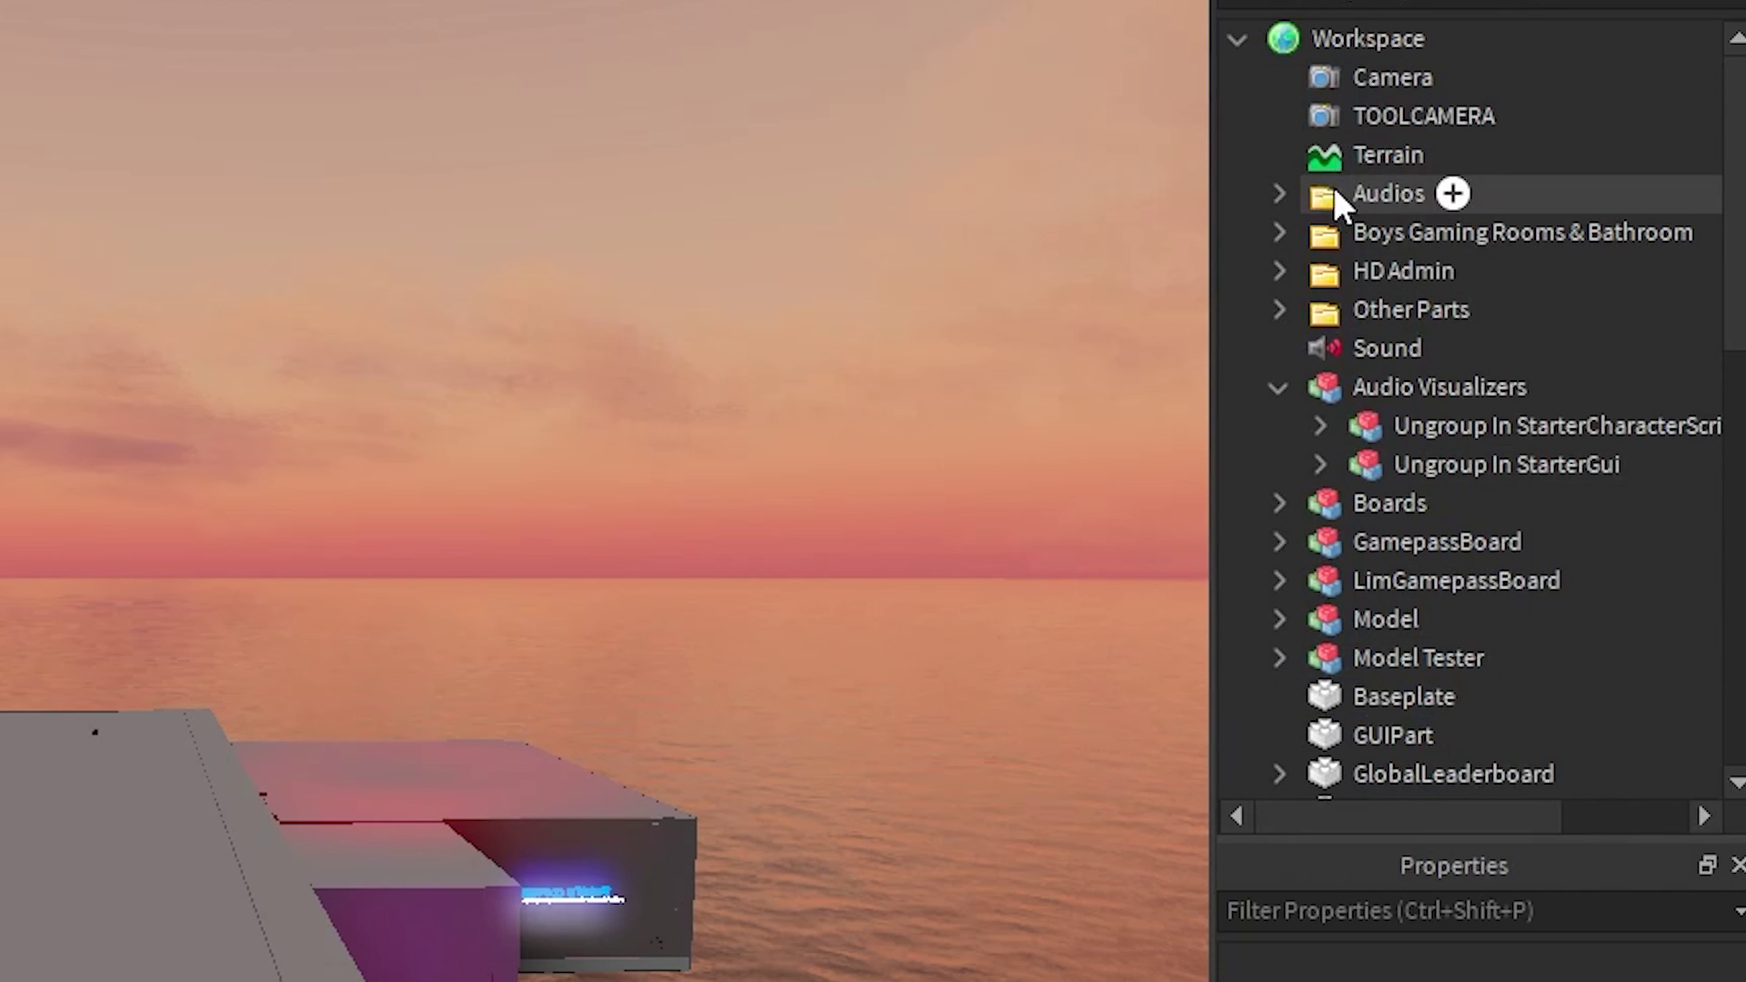
# Step: Move the Ungroup In StarterCharacterScripts model toward StarterCharacterScripts
pyautogui.click(1405, 437)
pyautogui.click(1320, 425)
pyautogui.moveTo(1355, 426)
pyautogui.mouseDown()
pyautogui.moveTo(1357, 495)
pyautogui.moveTo(1459, 732)
pyautogui.moveTo(1346, 604)
pyautogui.moveTo(1310, 405)
pyautogui.moveTo(1350, 443)
pyautogui.moveTo(1346, 416)
pyautogui.mouseUp()
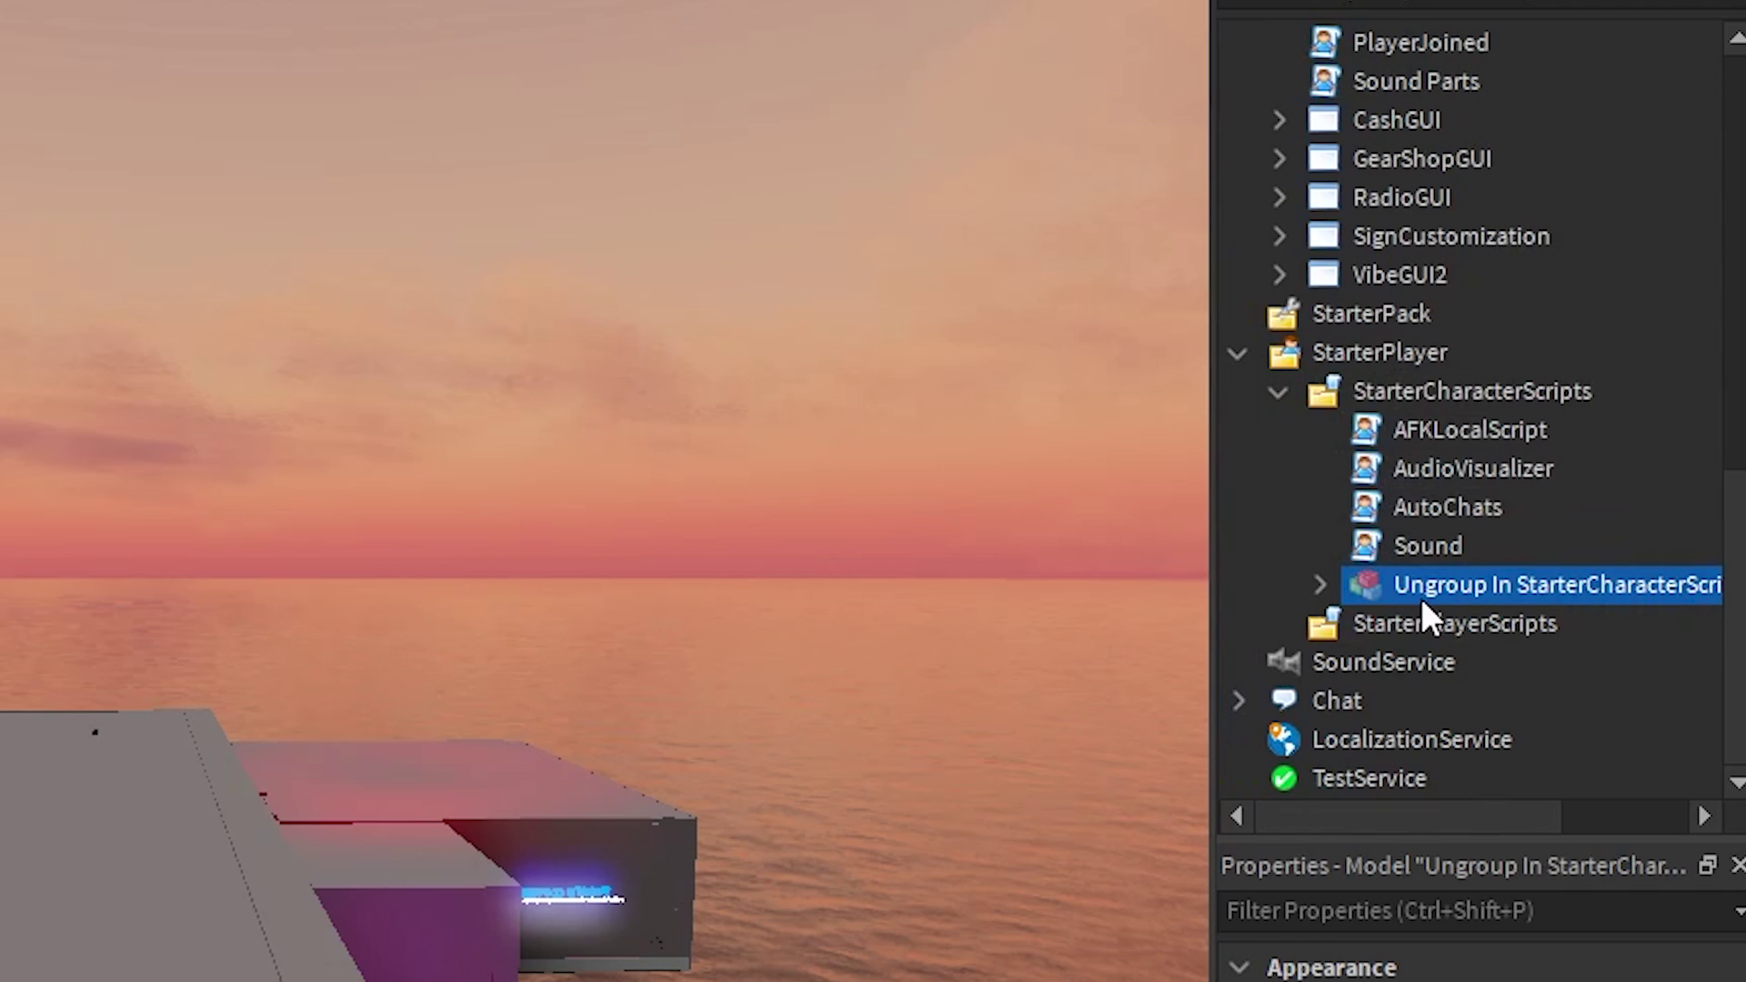
pyautogui.scroll(10, 1422, 598)
pyautogui.moveTo(1401, 426); pyautogui.dragTo(1442, 482)
# Step: Move the Ungroup In StarterGui model into StarterGui and ungroup it there
pyautogui.moveTo(1390, 628); pyautogui.dragTo(1333, 167)
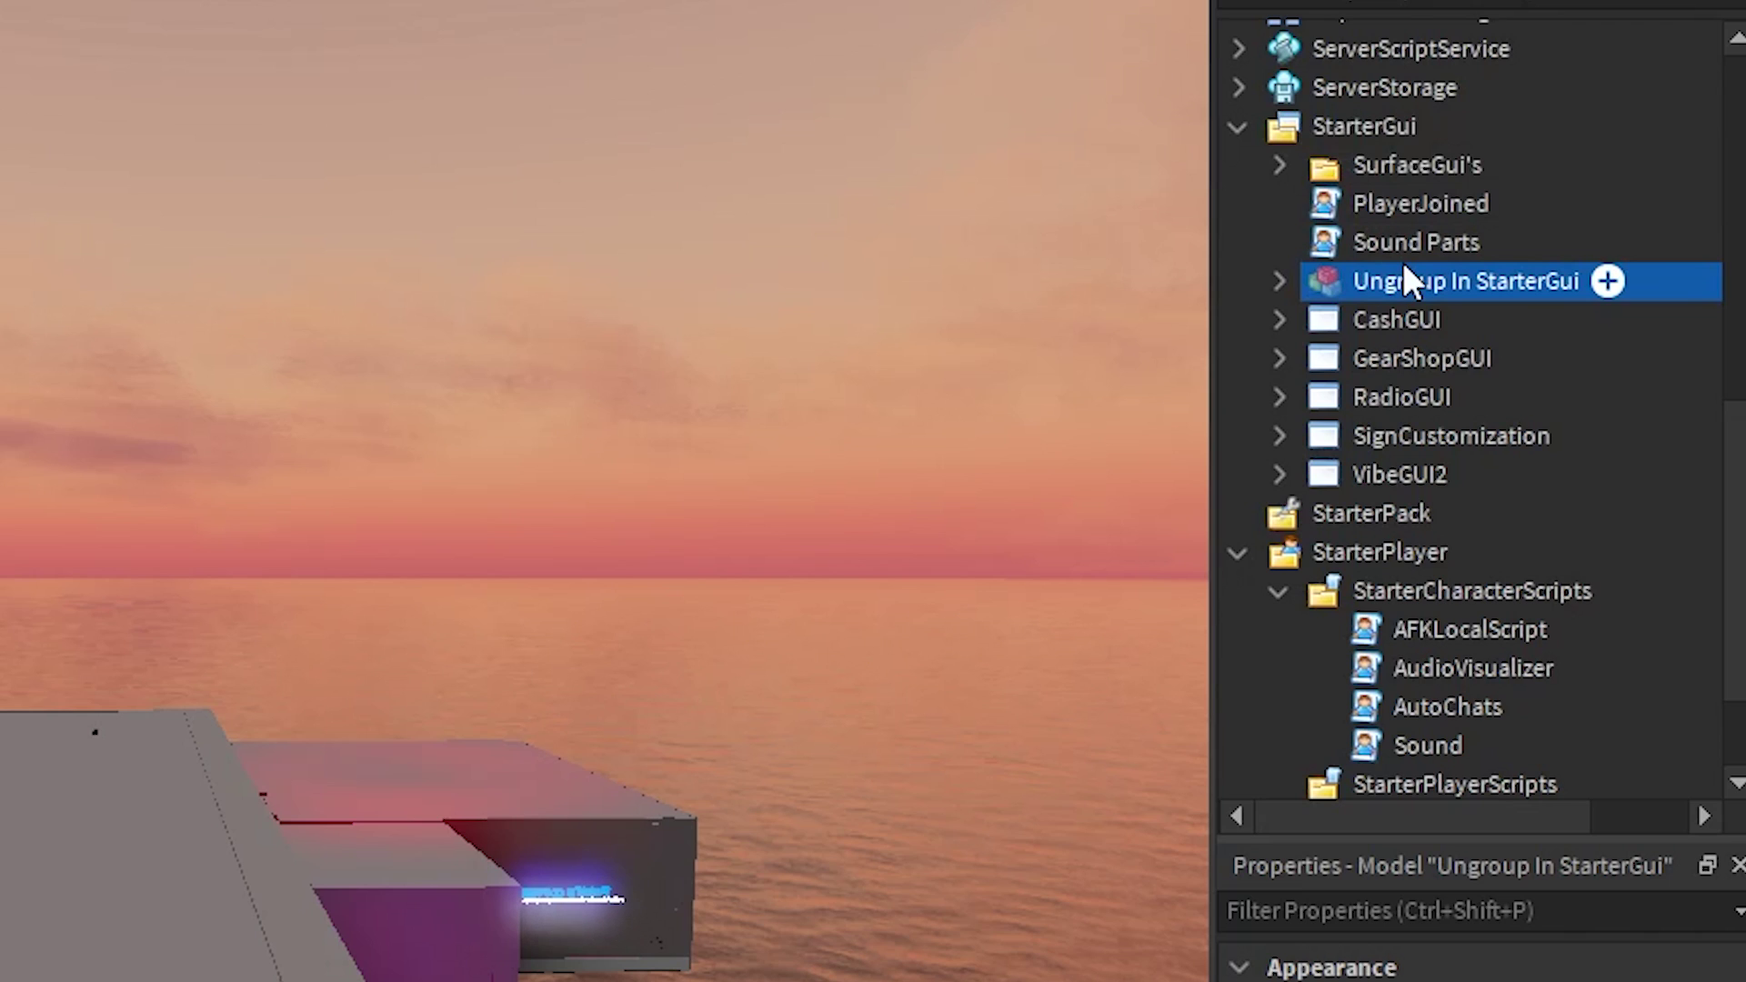
pyautogui.press('Delete')
pyautogui.scroll(8, 1410, 364)
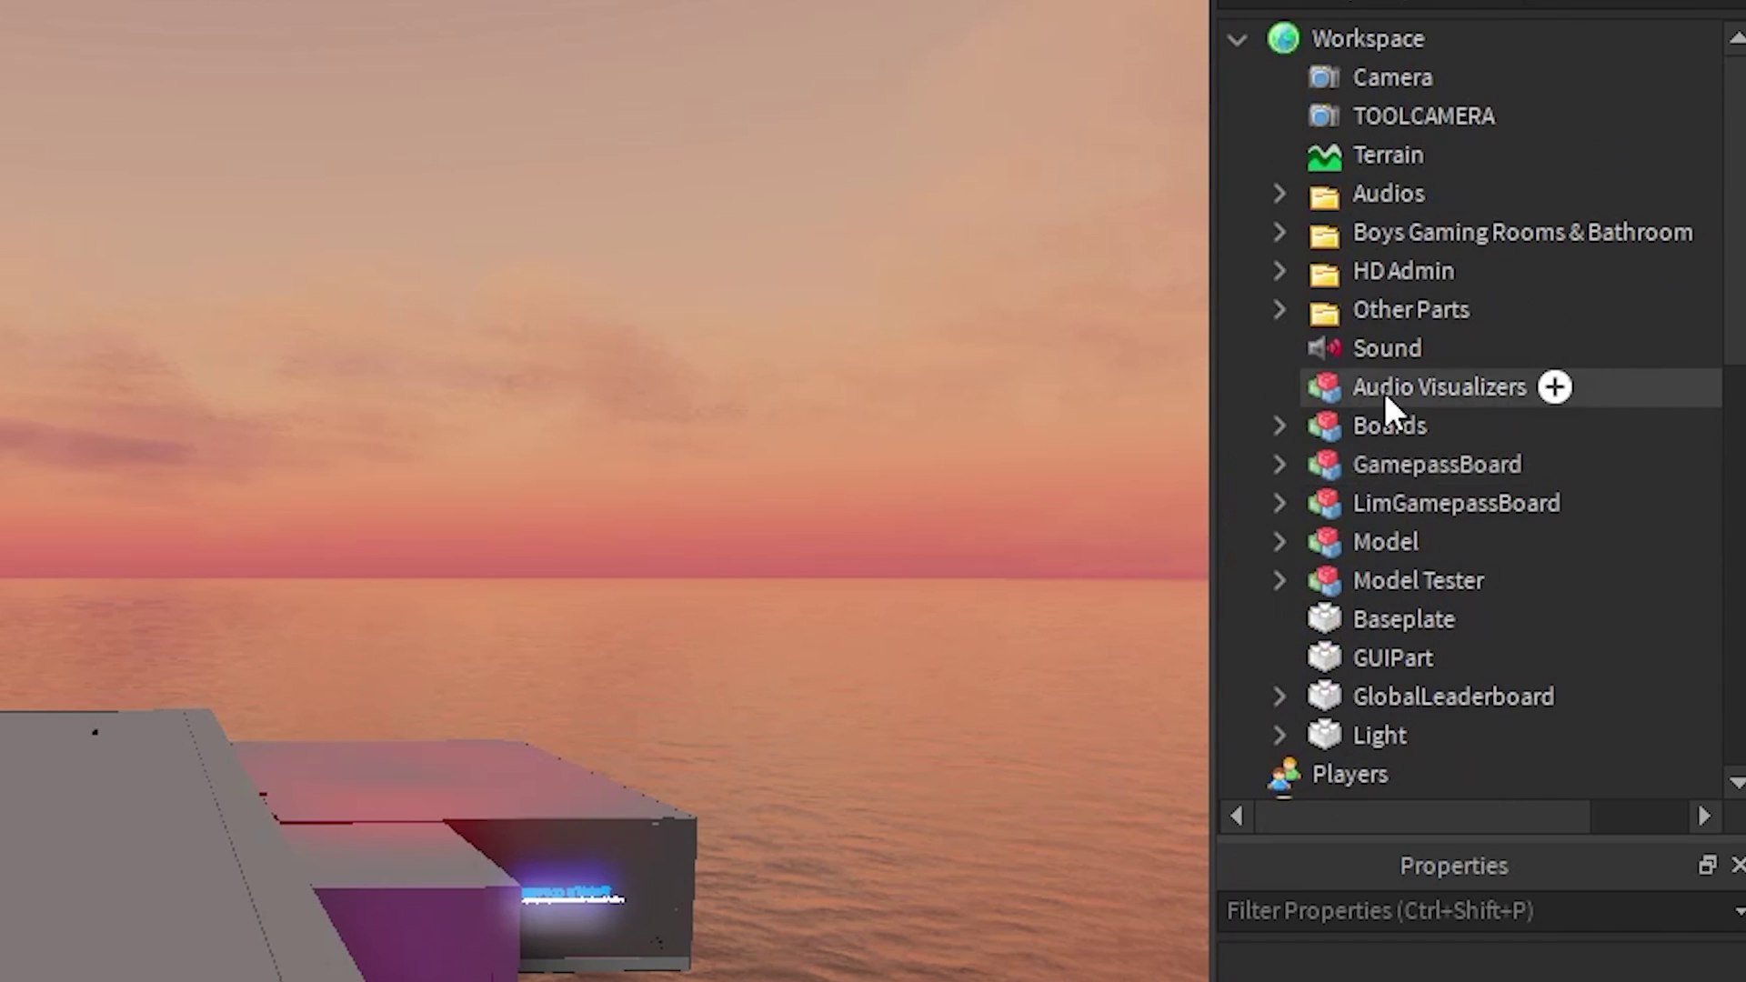
# Step: Ungroup the Audio Visualizers model in Workspace
pyautogui.click(1375, 382)
pyautogui.press('Delete')
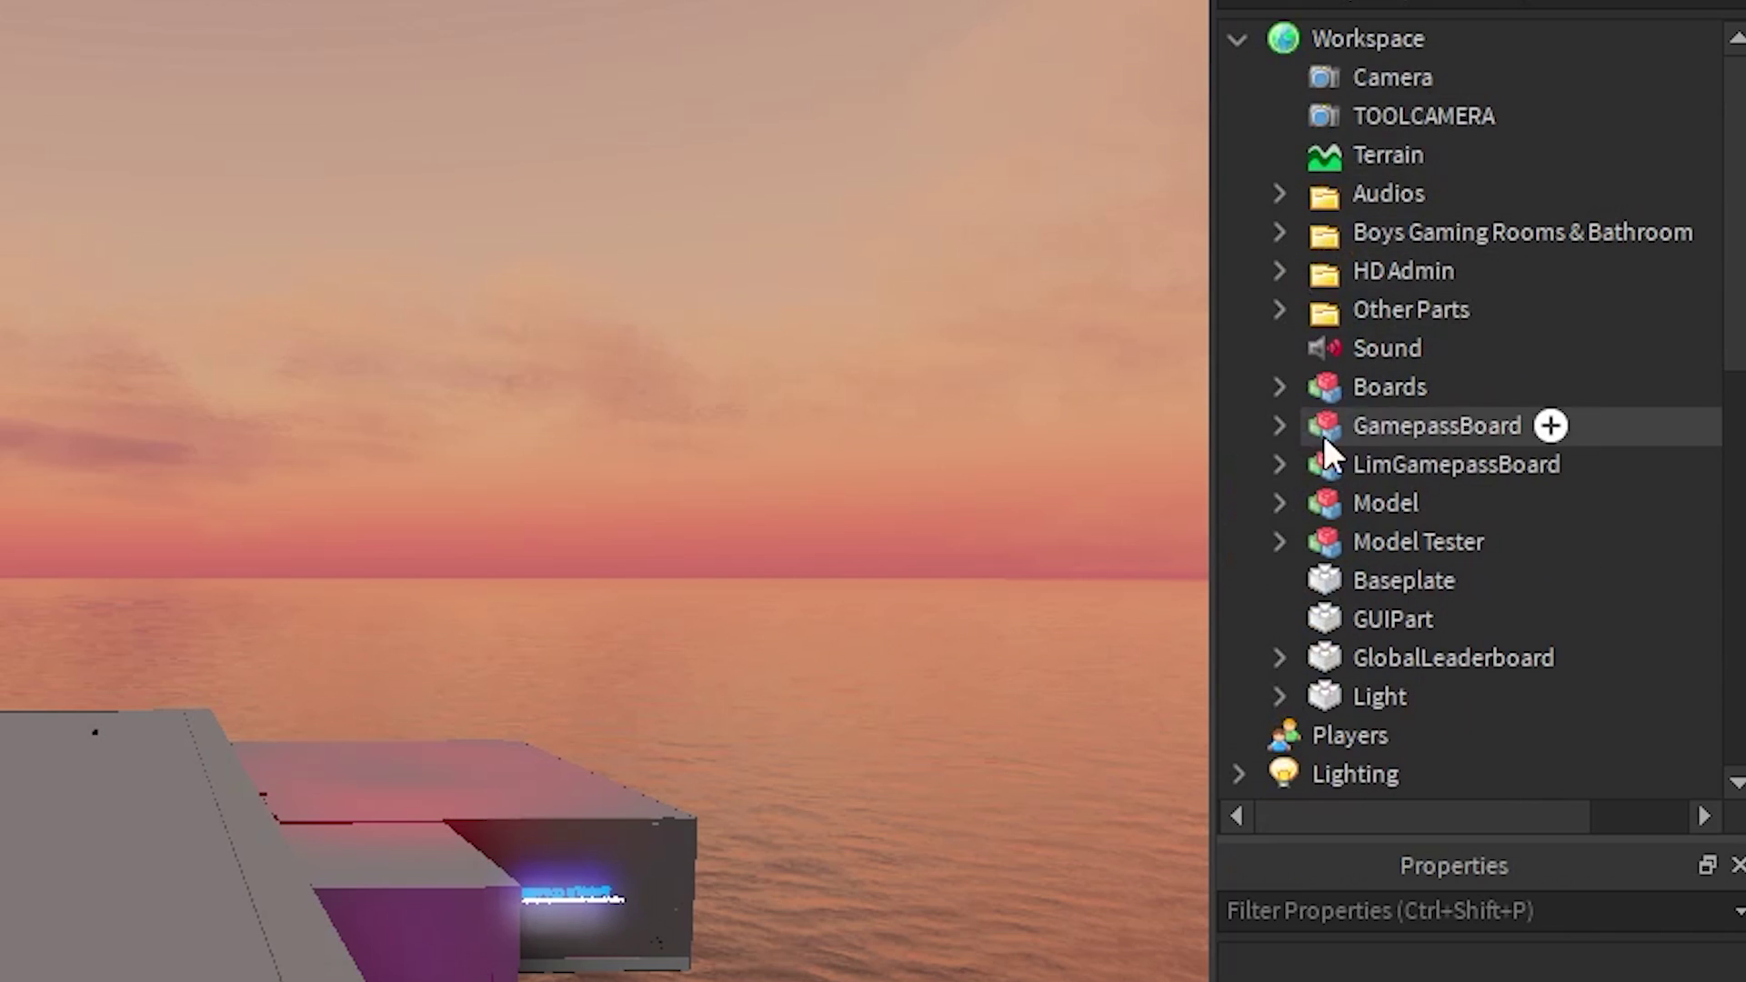
pyautogui.scroll(-8, 1323, 435)
pyautogui.scroll(8, 1350, 528)
# Step: Select the unpacked Audios folder, Sound Parts and AudioVisualizer, then clear the selection
pyautogui.click(1362, 204)
pyautogui.scroll(-8, 1419, 318)
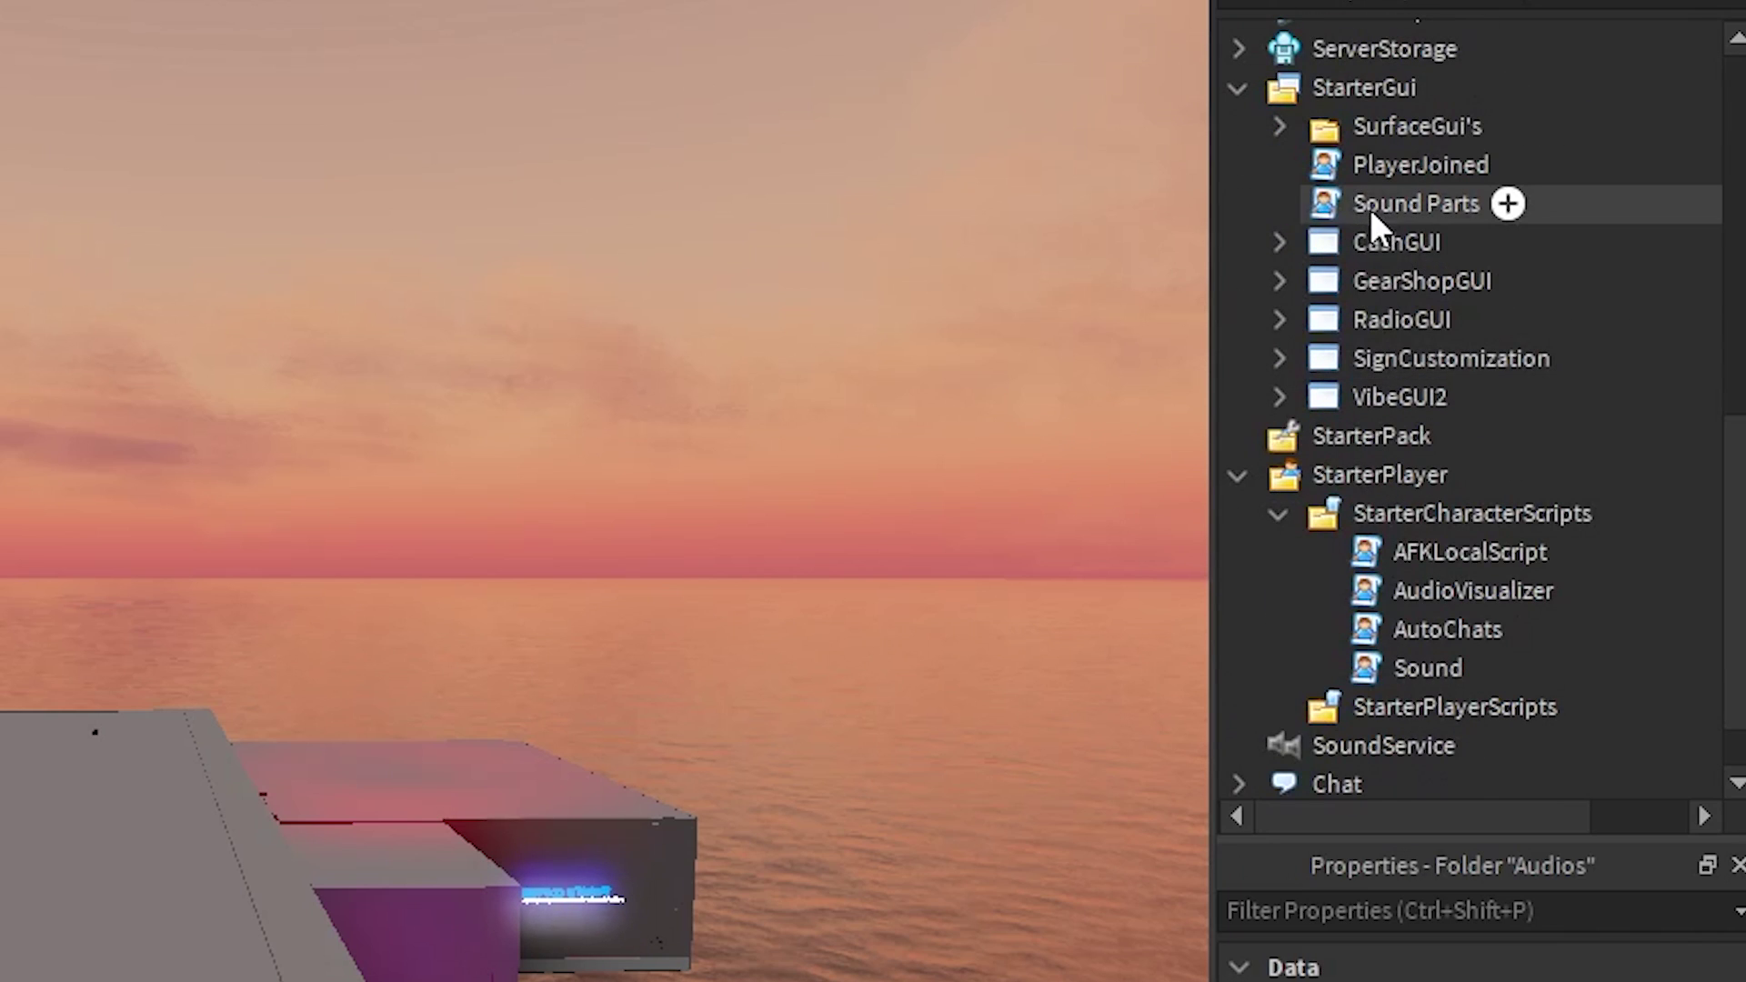
pyautogui.keyDown('ctrl'); pyautogui.click(1346, 202); pyautogui.keyUp('ctrl')
pyautogui.keyDown('ctrl'); pyautogui.click(1397, 593); pyautogui.keyUp('ctrl')
pyautogui.hscroll(1, 1415, 615)
pyautogui.scroll(8, 1410, 618)
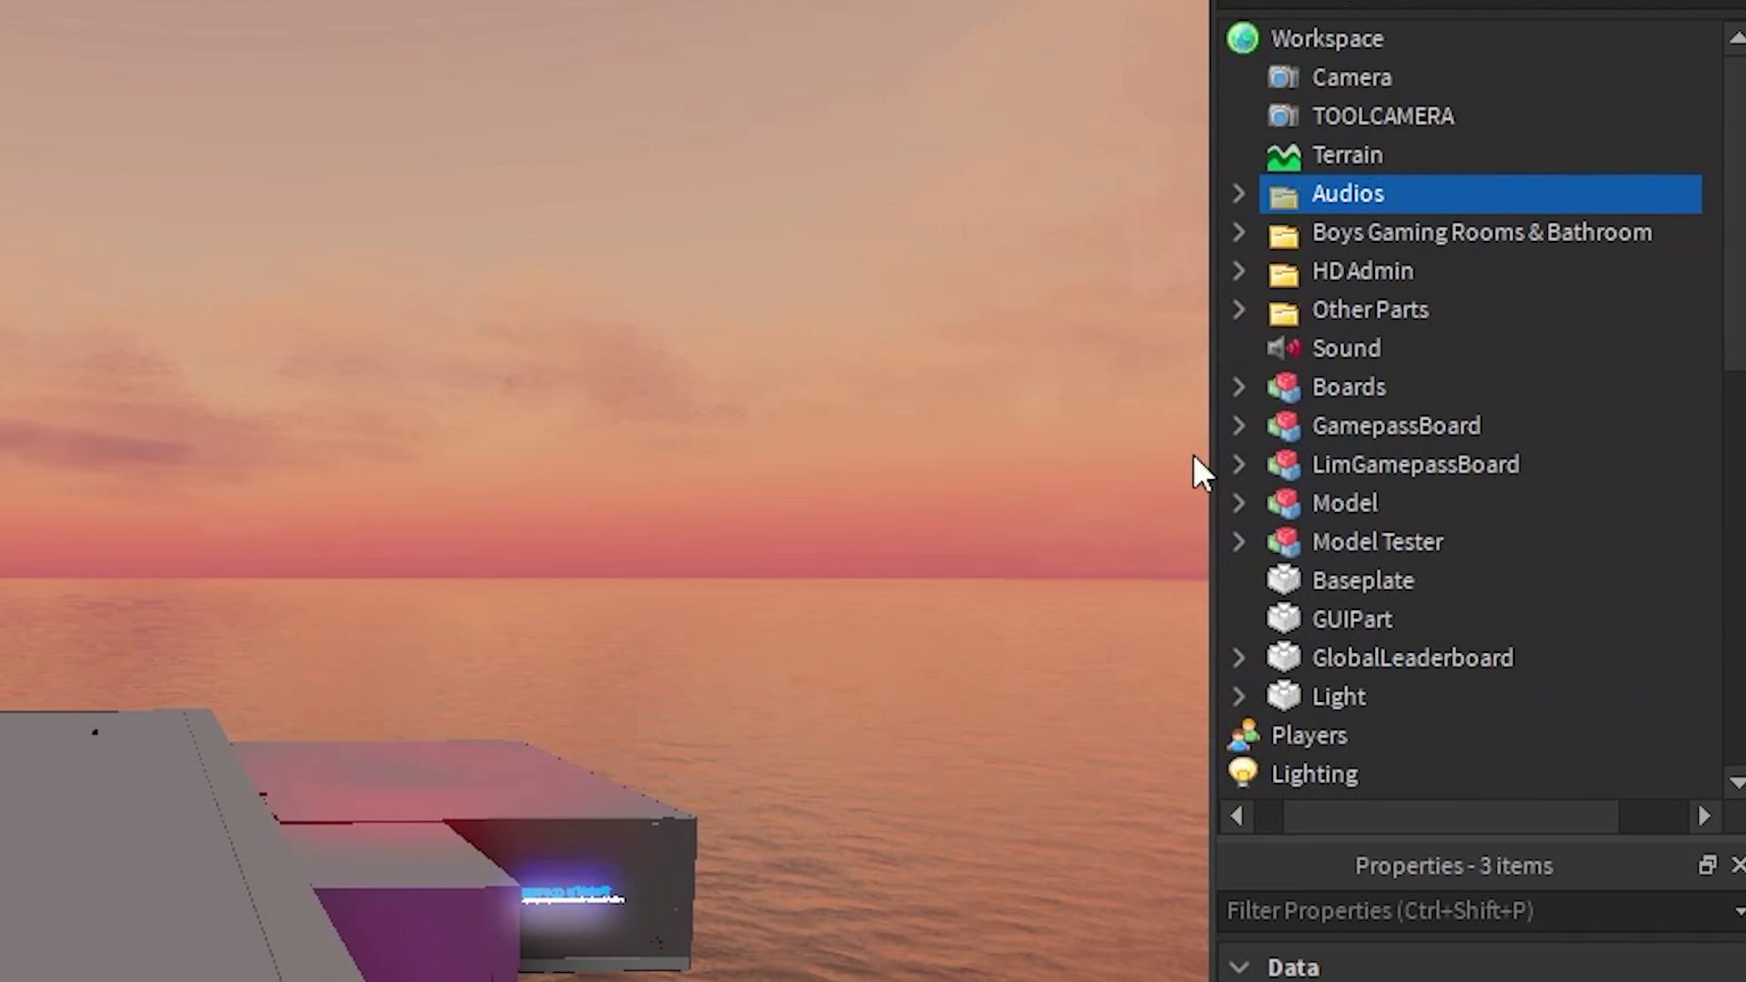
pyautogui.scroll(-6, 1625, 473)
pyautogui.click(1706, 421)
pyautogui.scroll(-3, 1691, 455)
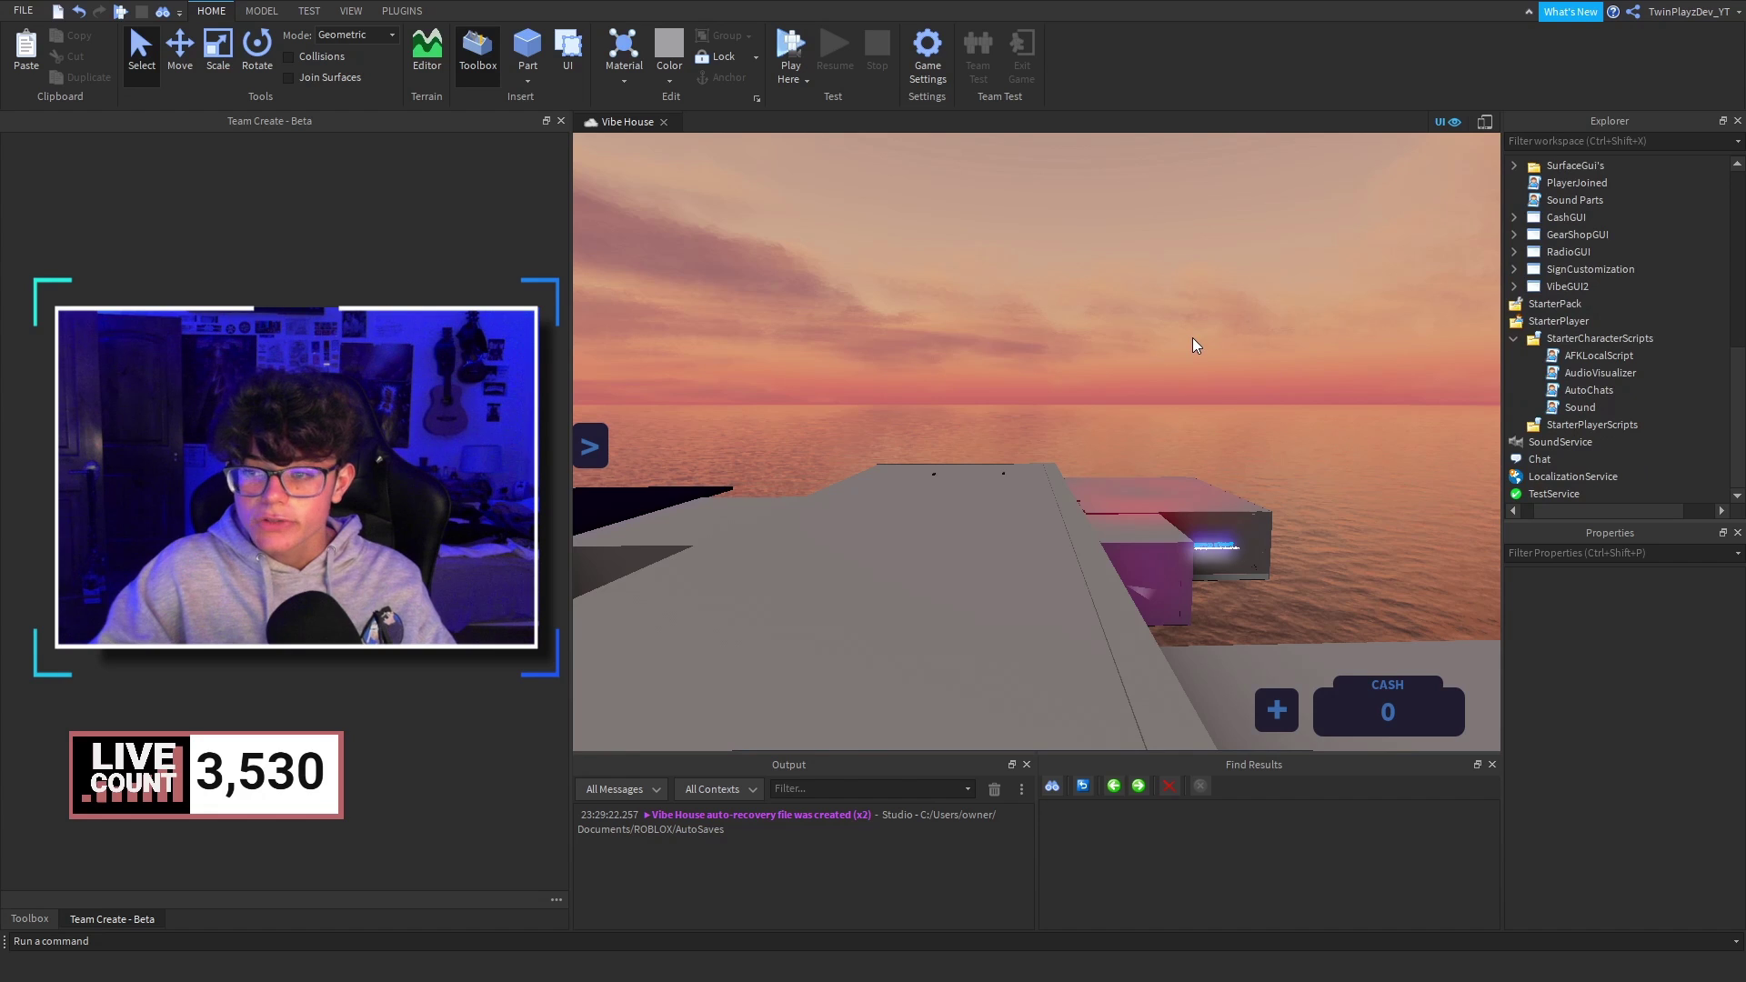
# Step: Fly the camera over the build to the gamepass signs and open the AudioVisualizer LocalScript
pyautogui.moveTo(1170, 315)
pyautogui.mouseDown(button='right')
pyautogui.moveTo(1197, 314)
pyautogui.moveTo(1169, 315)
pyautogui.mouseUp(button='right')
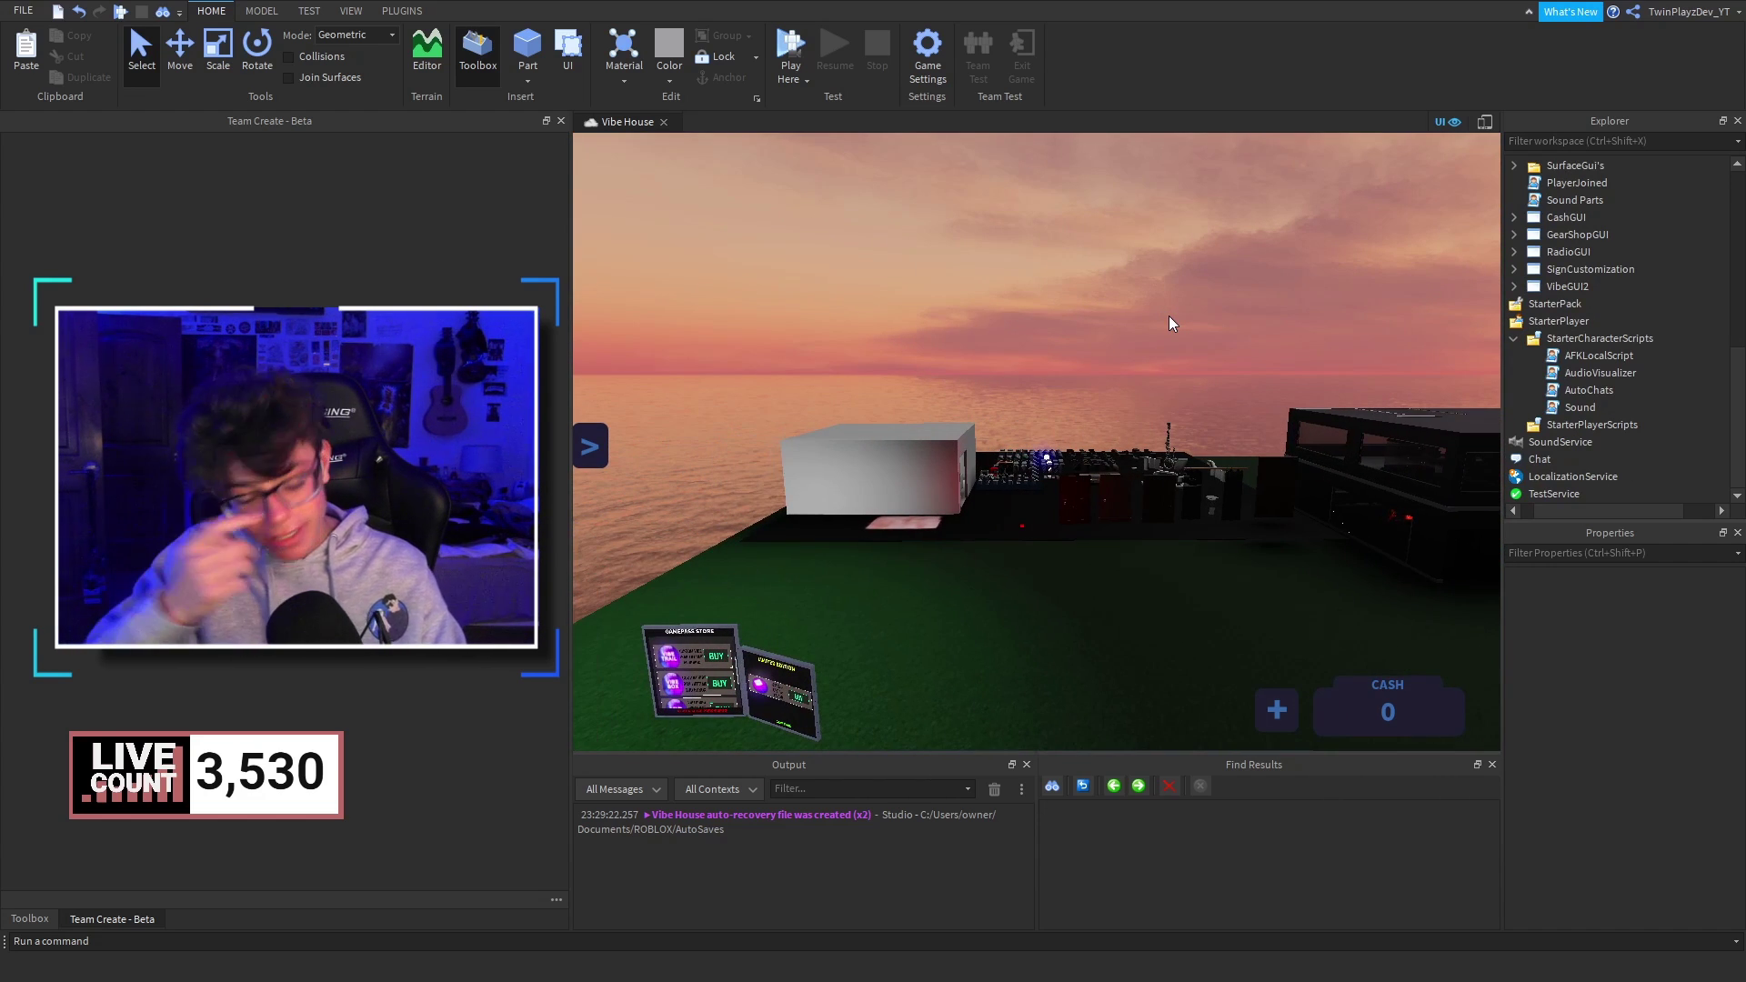
pyautogui.press('a')
pyautogui.moveTo(1128, 318); pyautogui.dragTo(1128, 318, button='right')
pyautogui.press('w')
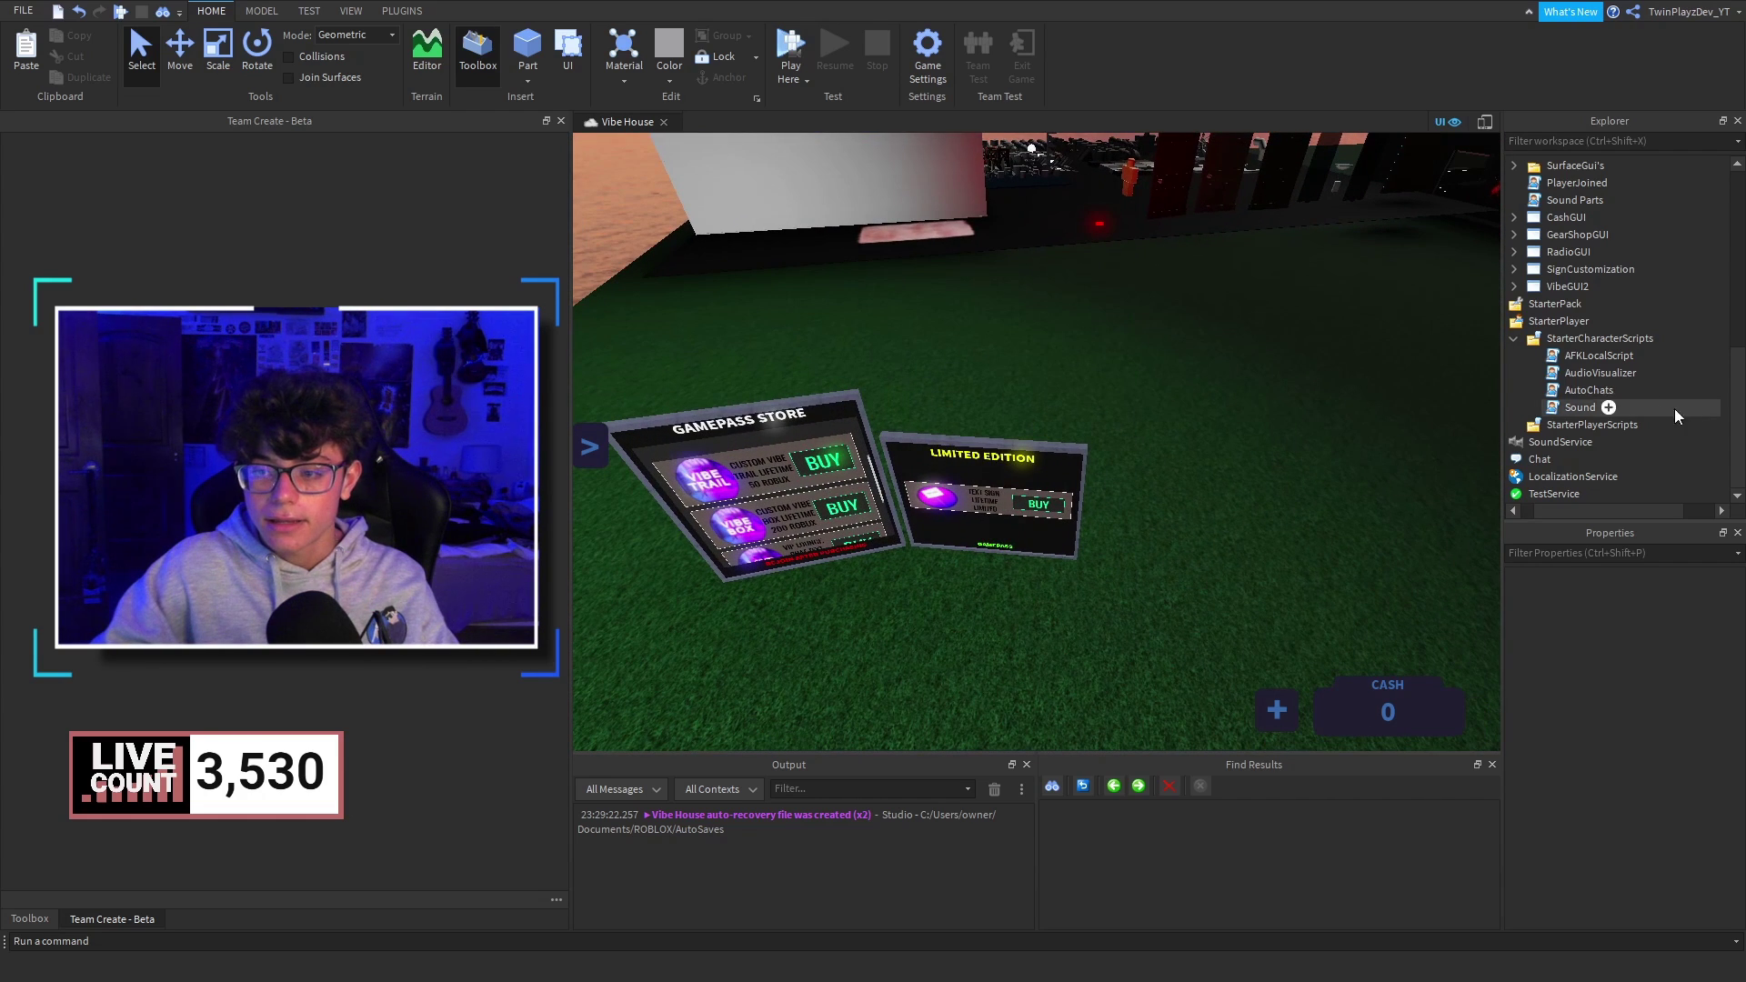
pyautogui.doubleClick(1566, 375)
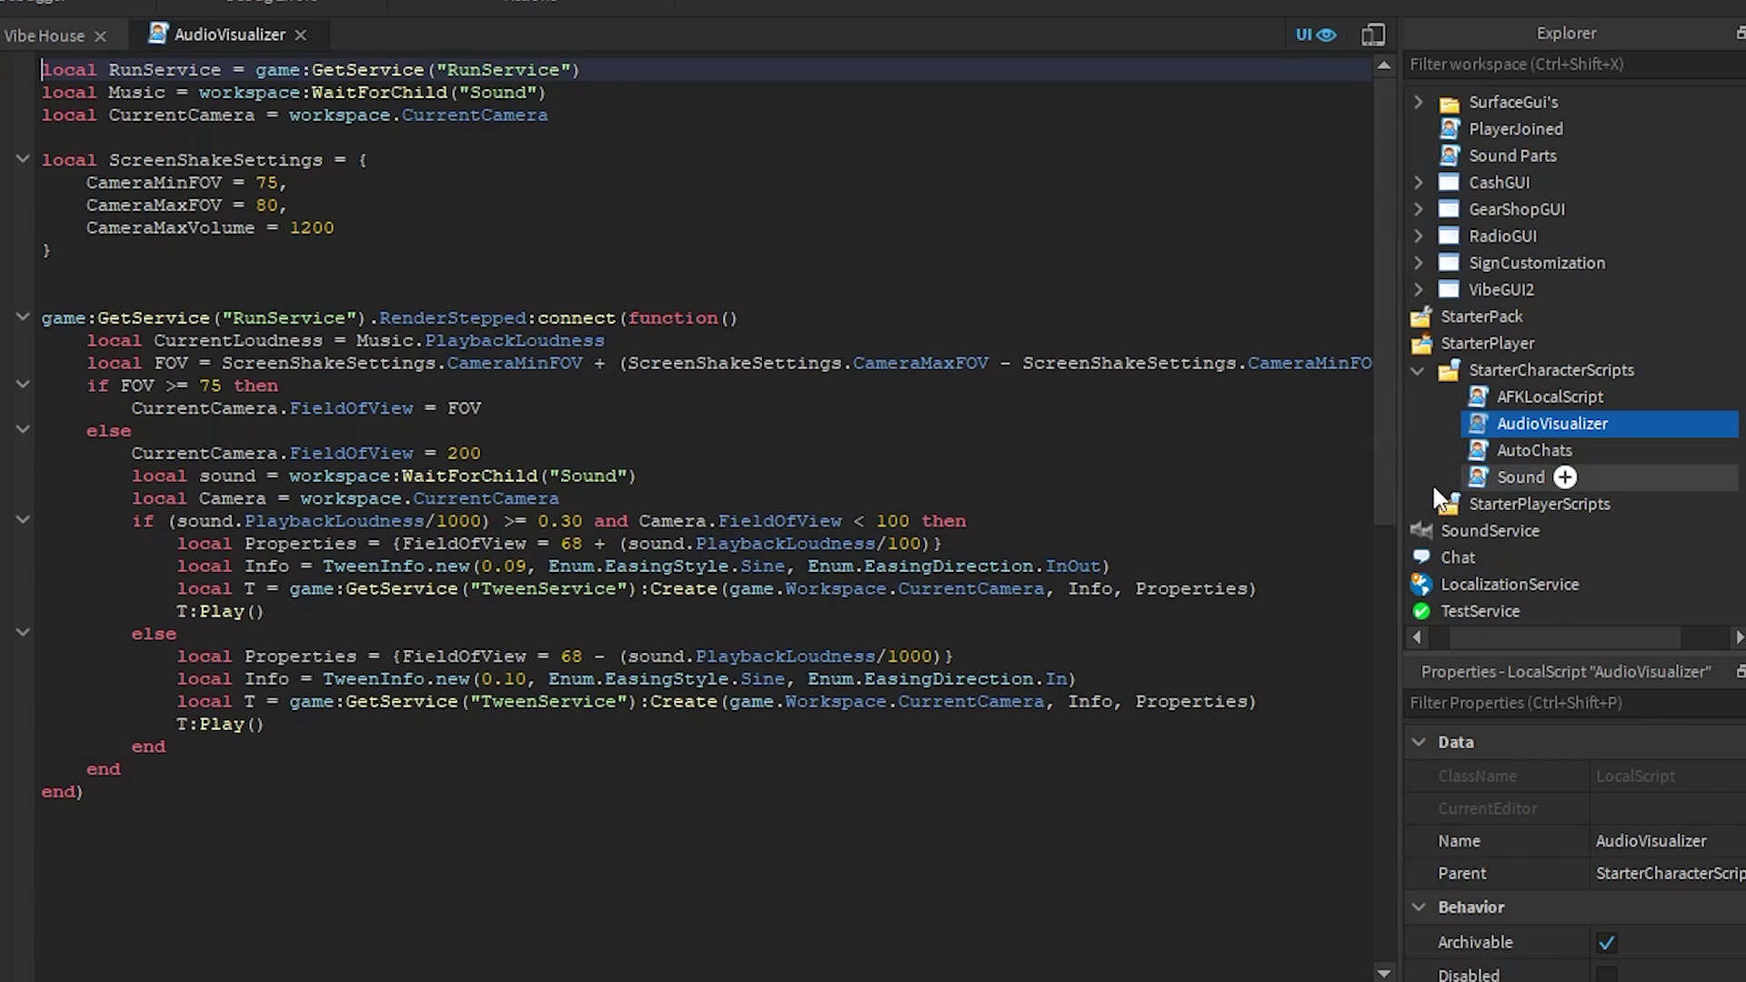
pyautogui.doubleClick(1484, 478)
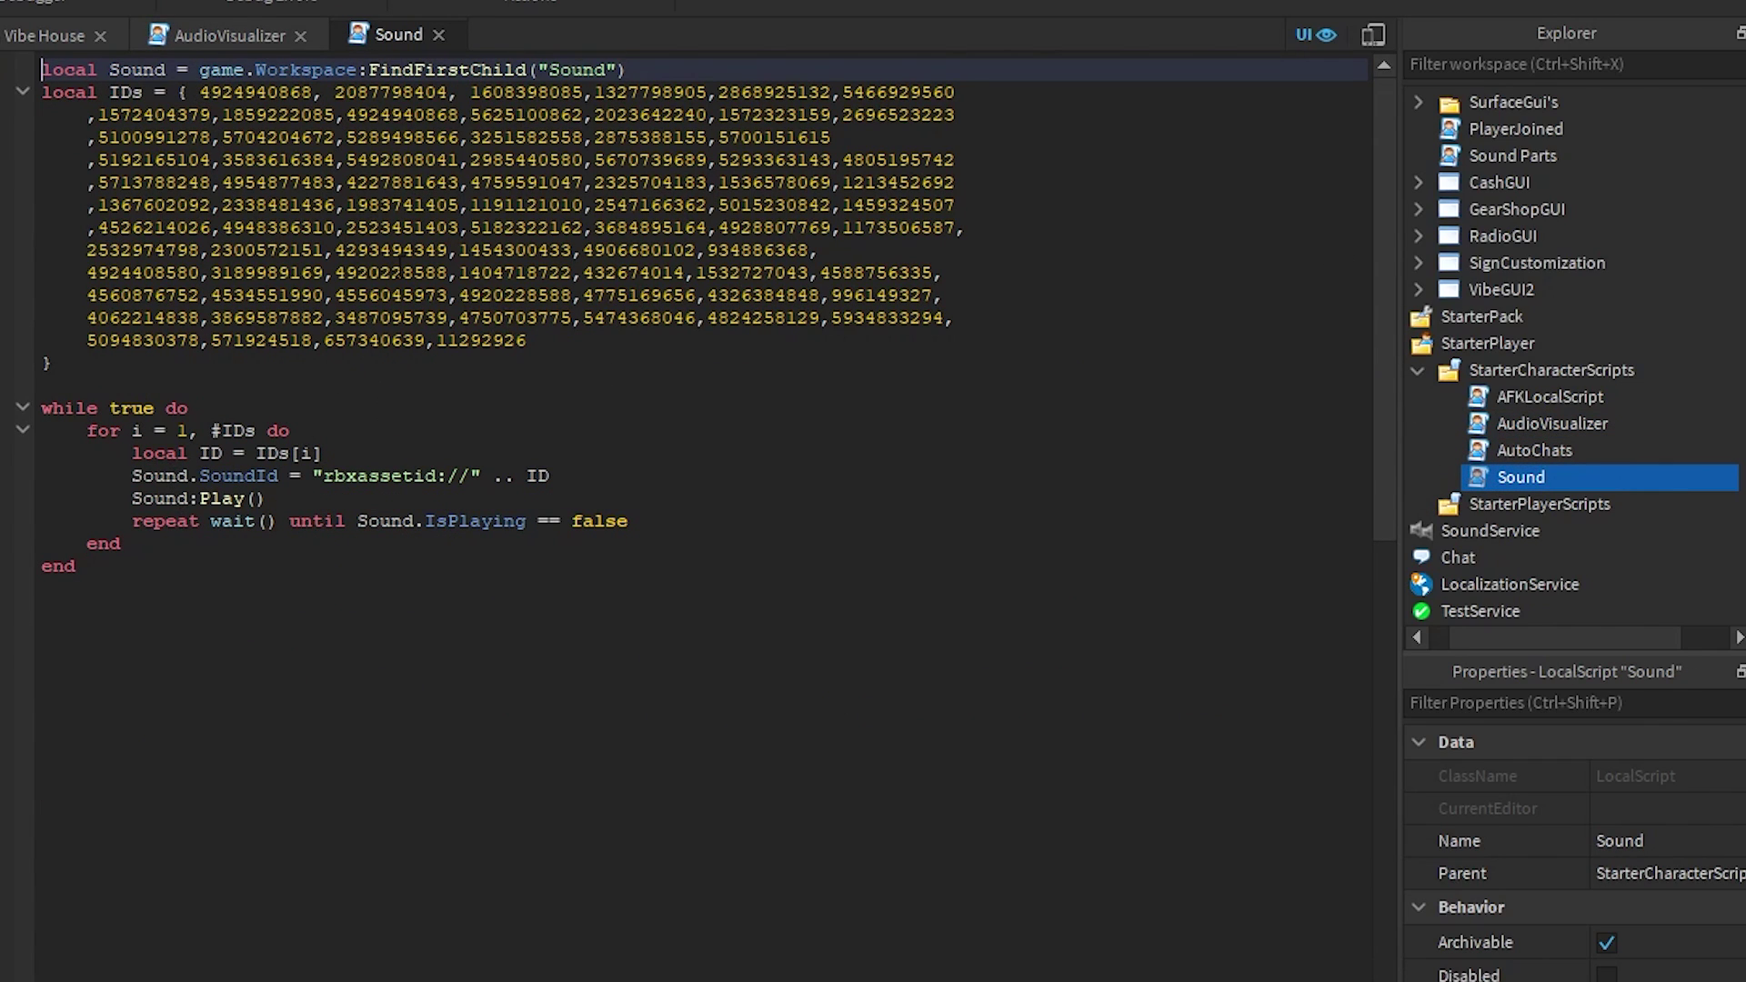
pyautogui.click(438, 35)
pyautogui.moveTo(558, 94); pyautogui.dragTo(201, 91)
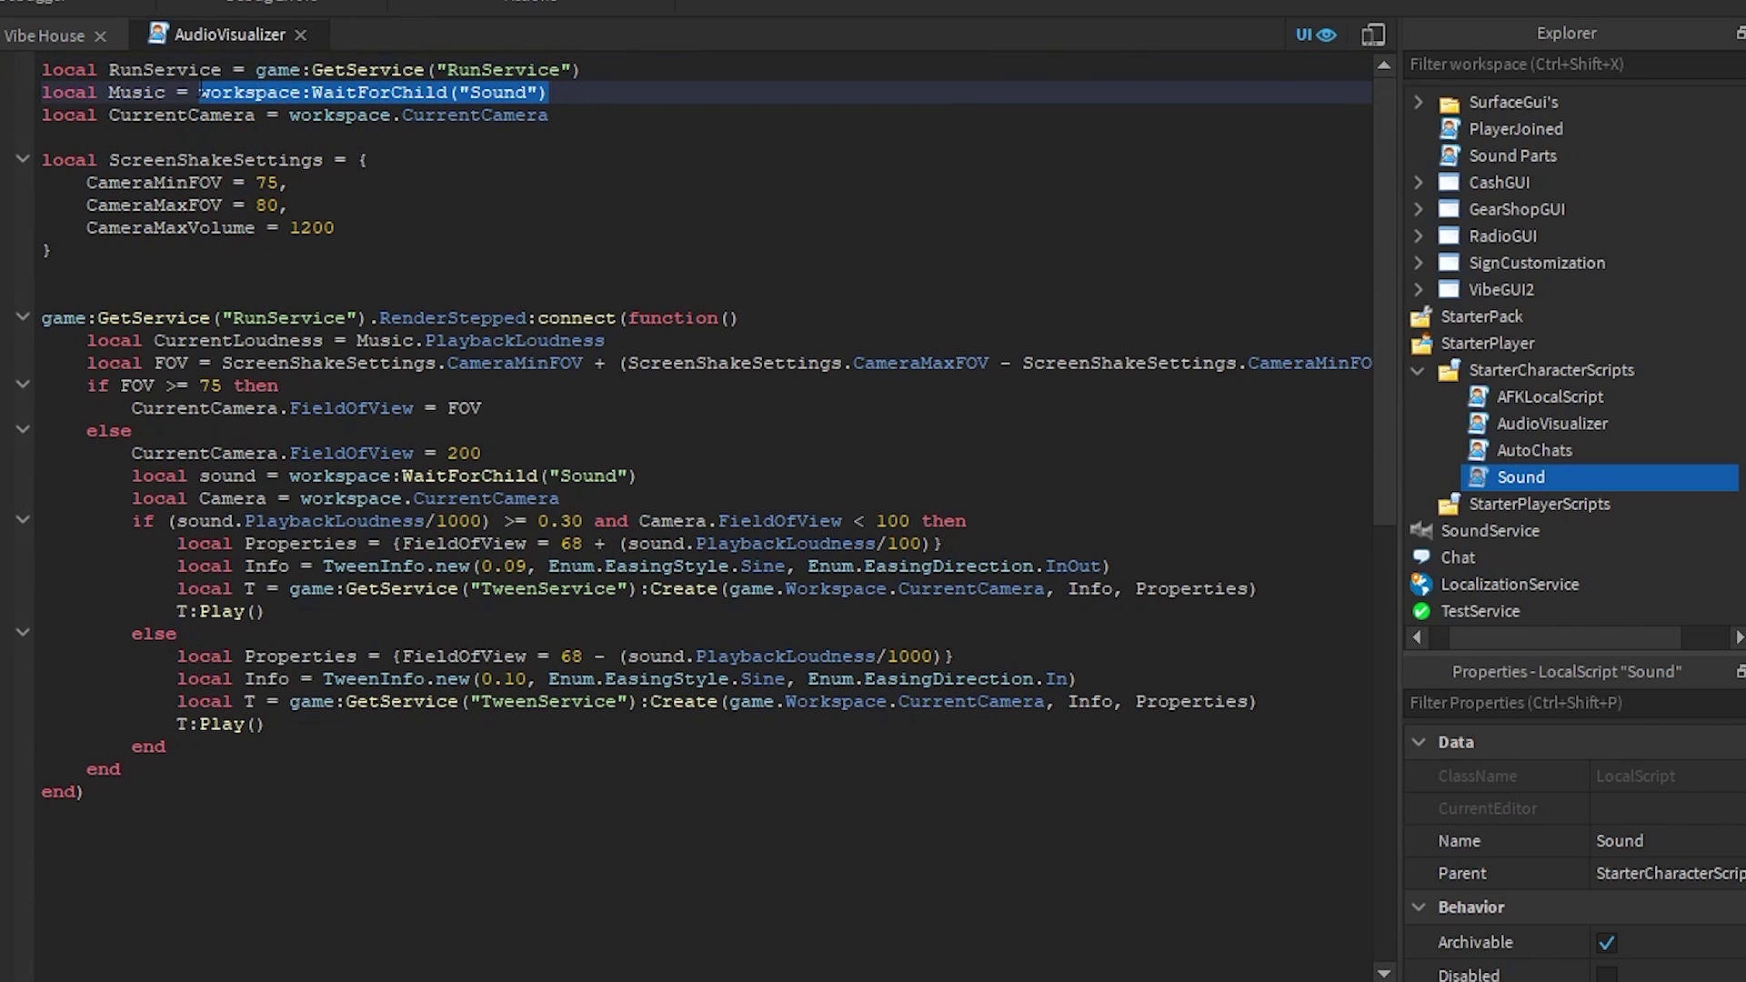
pyautogui.click(202, 115)
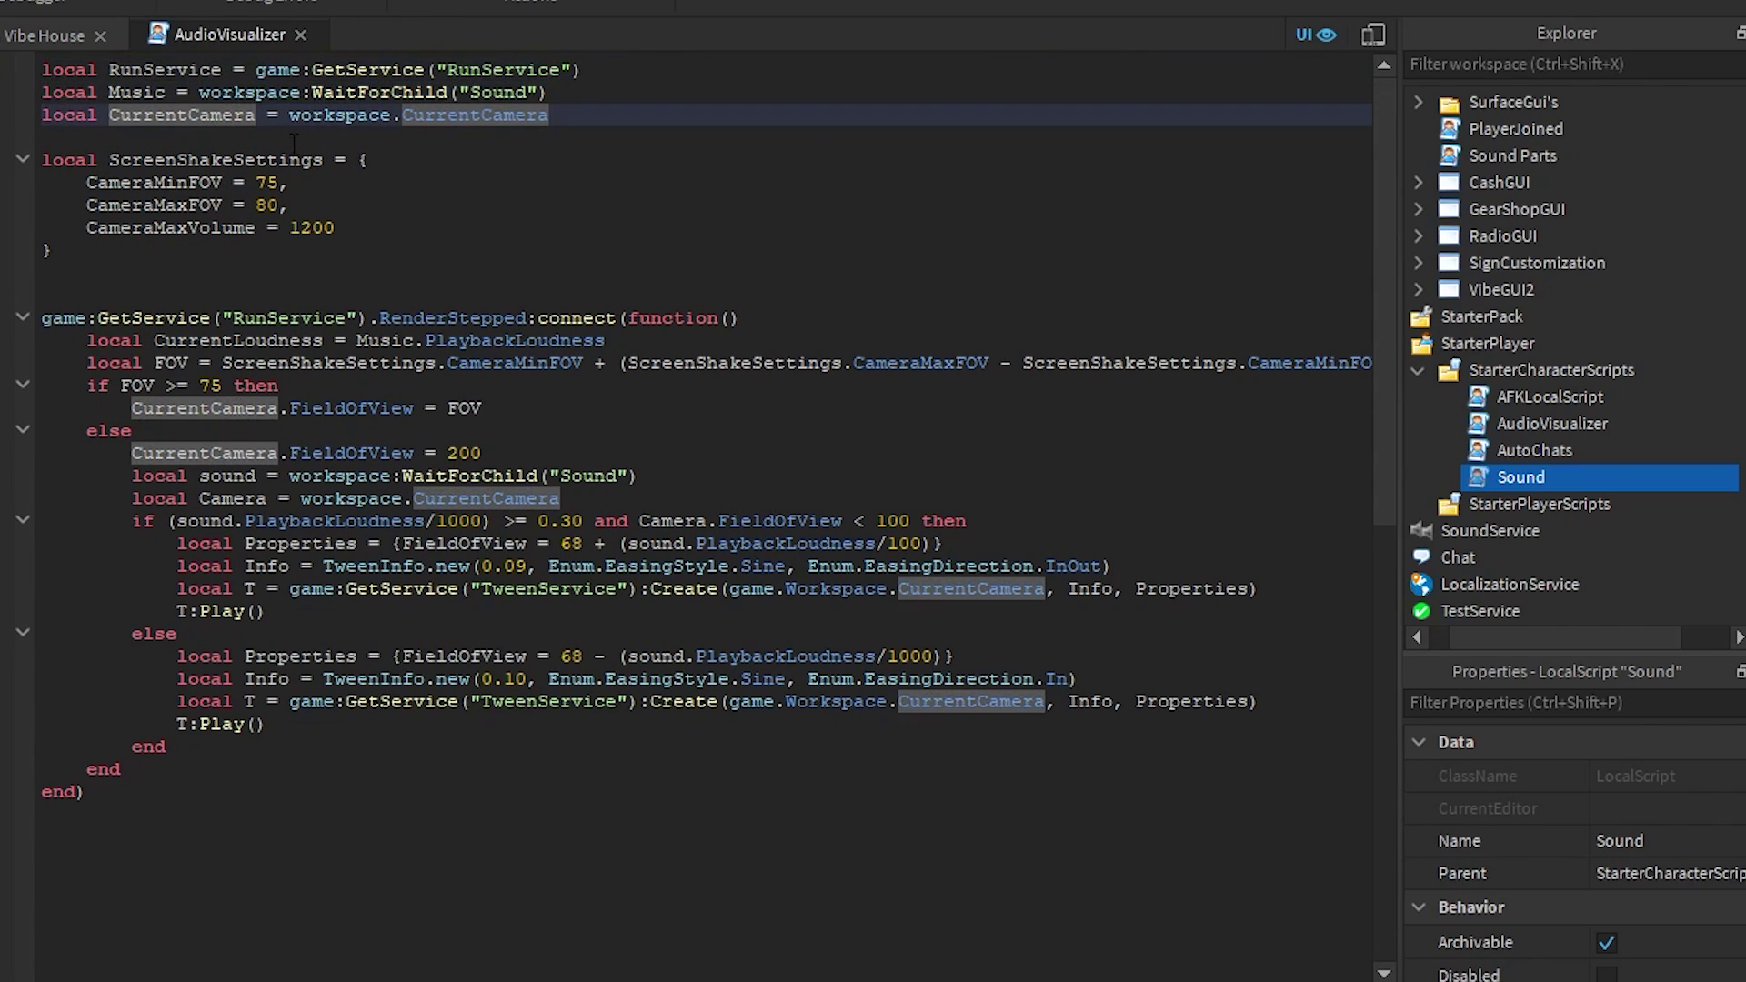
pyautogui.click(292, 138)
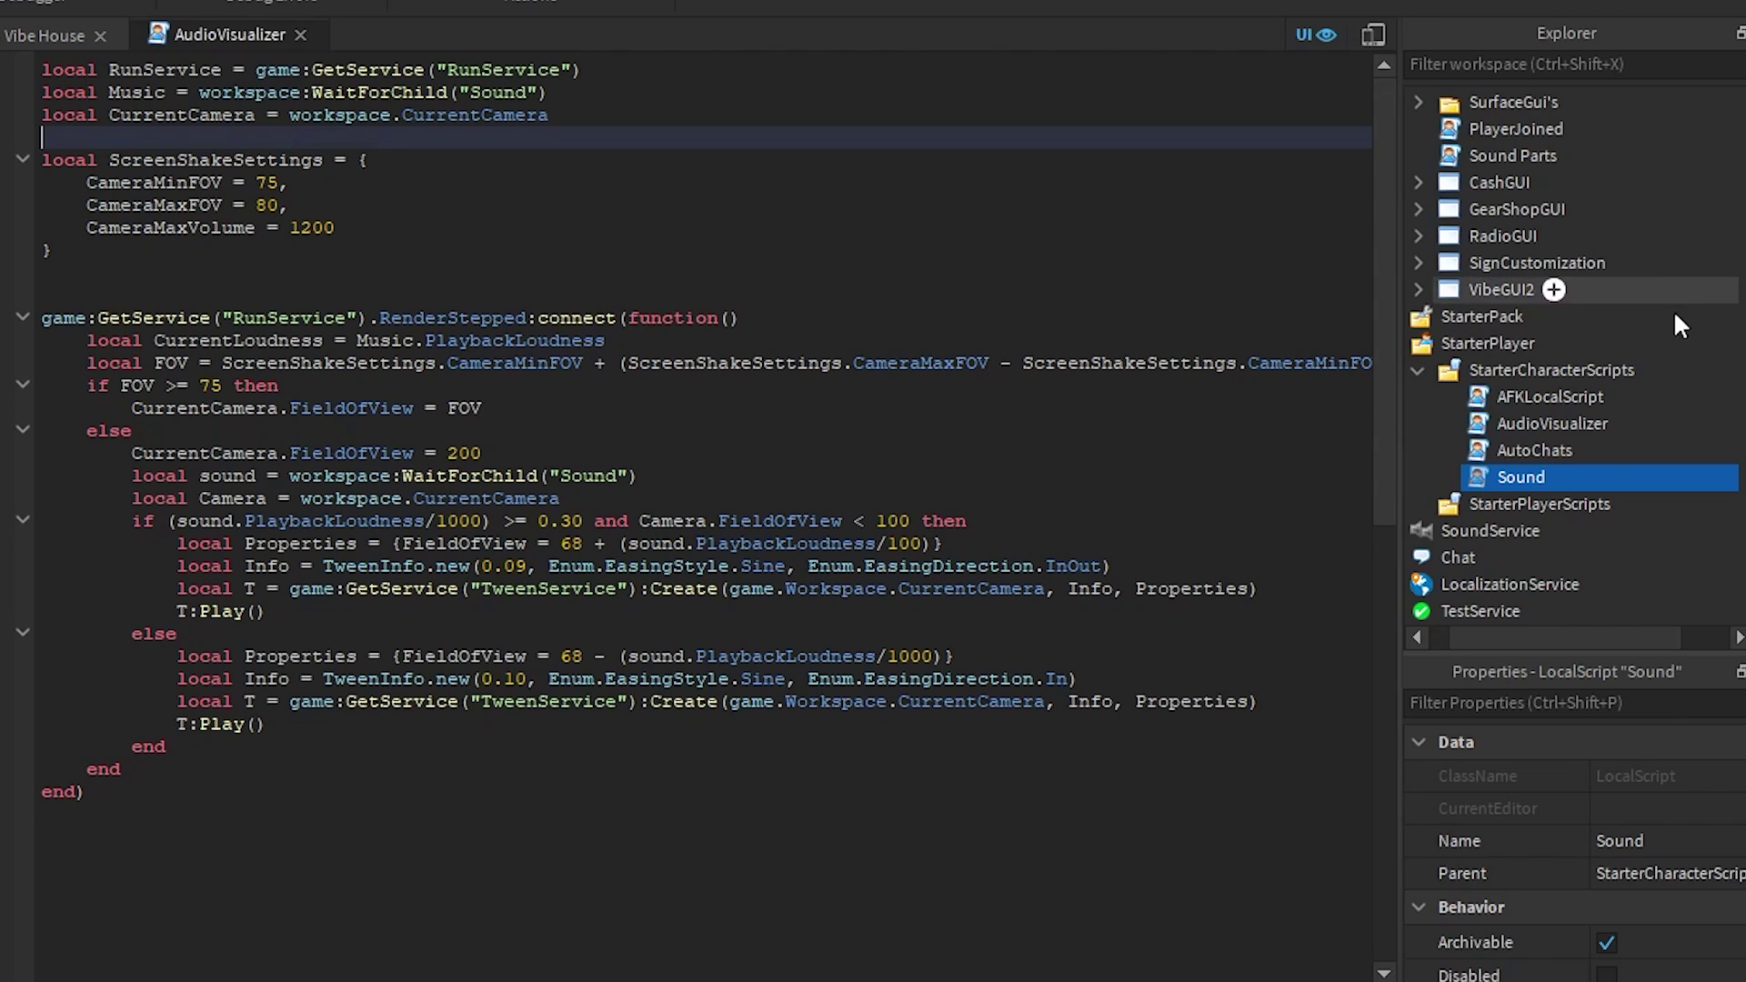
pyautogui.scroll(8, 1555, 285)
pyautogui.scroll(3, 1483, 195)
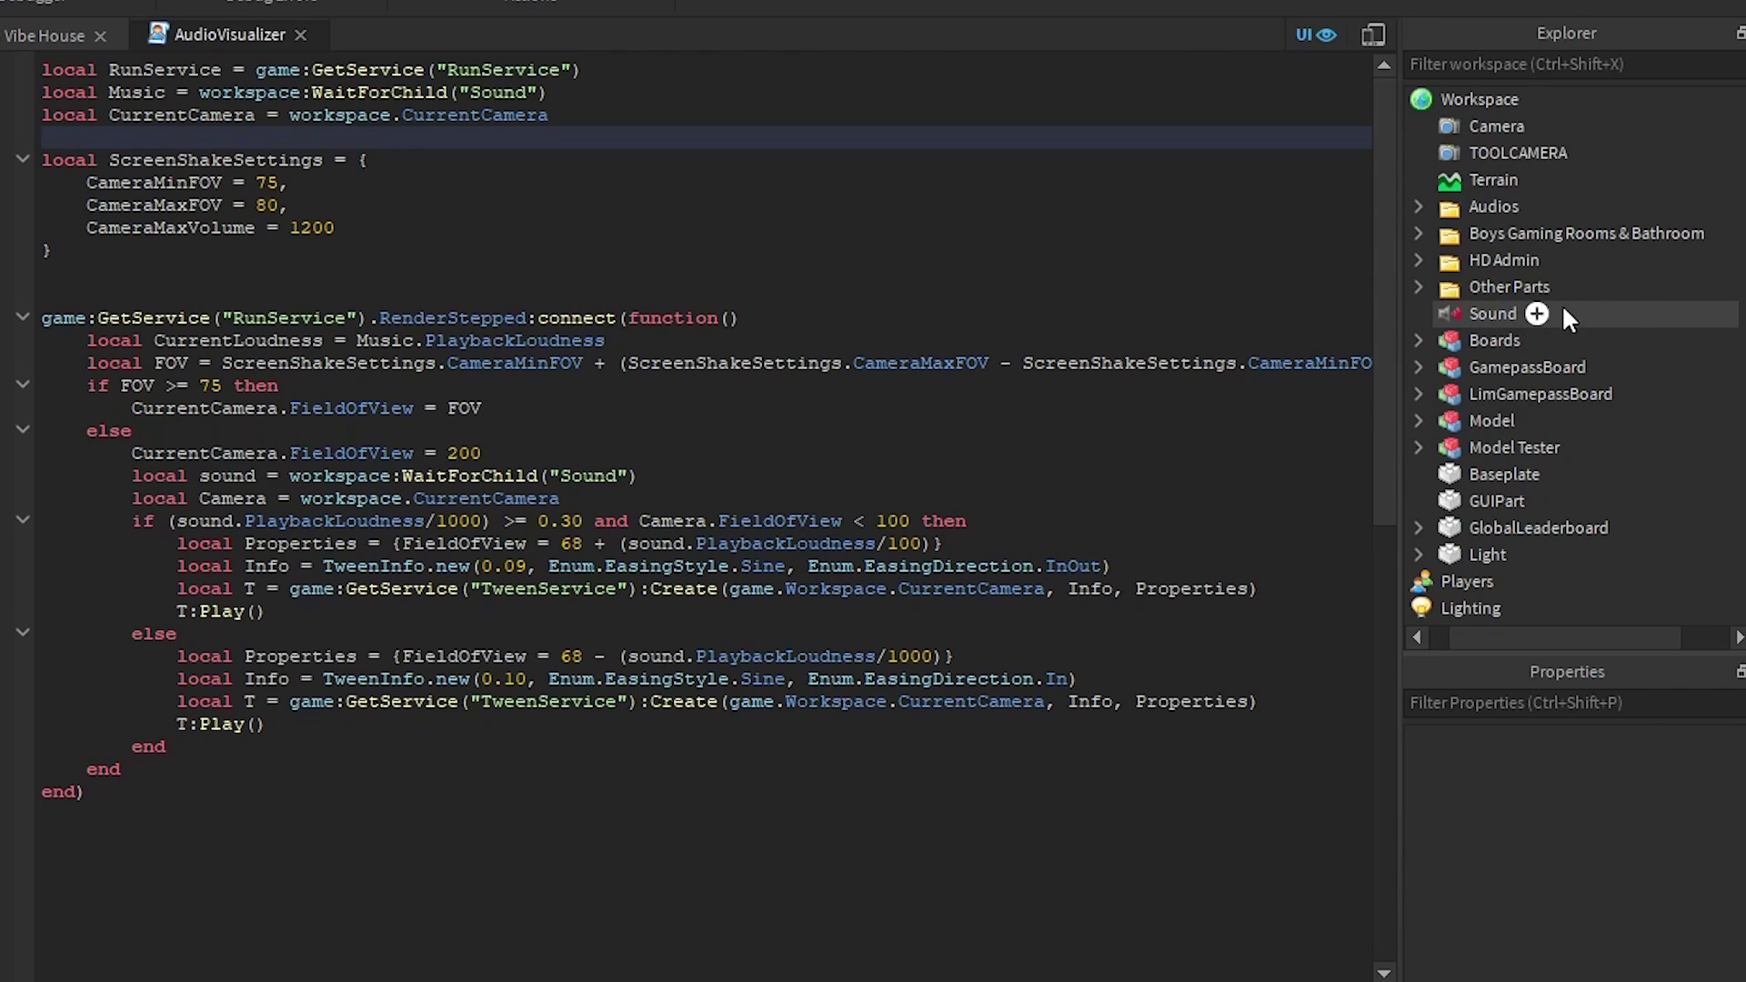
pyautogui.click(1681, 313)
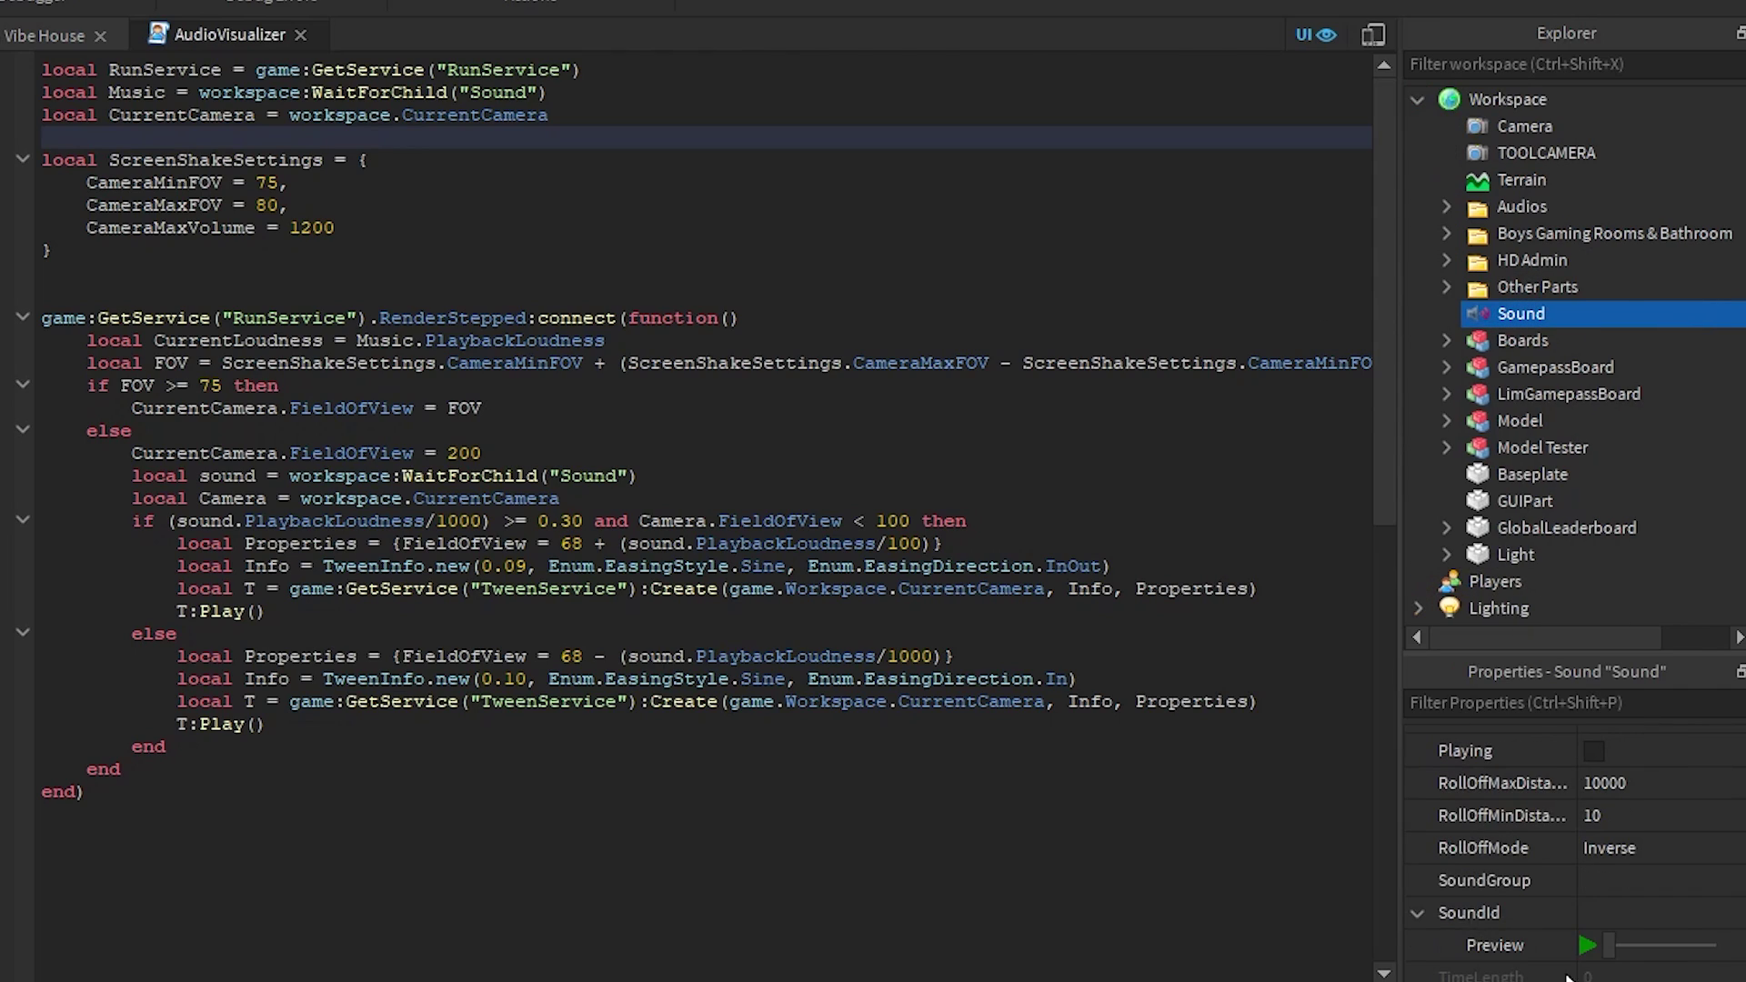
pyautogui.moveTo(1617, 635); pyautogui.dragTo(1504, 641)
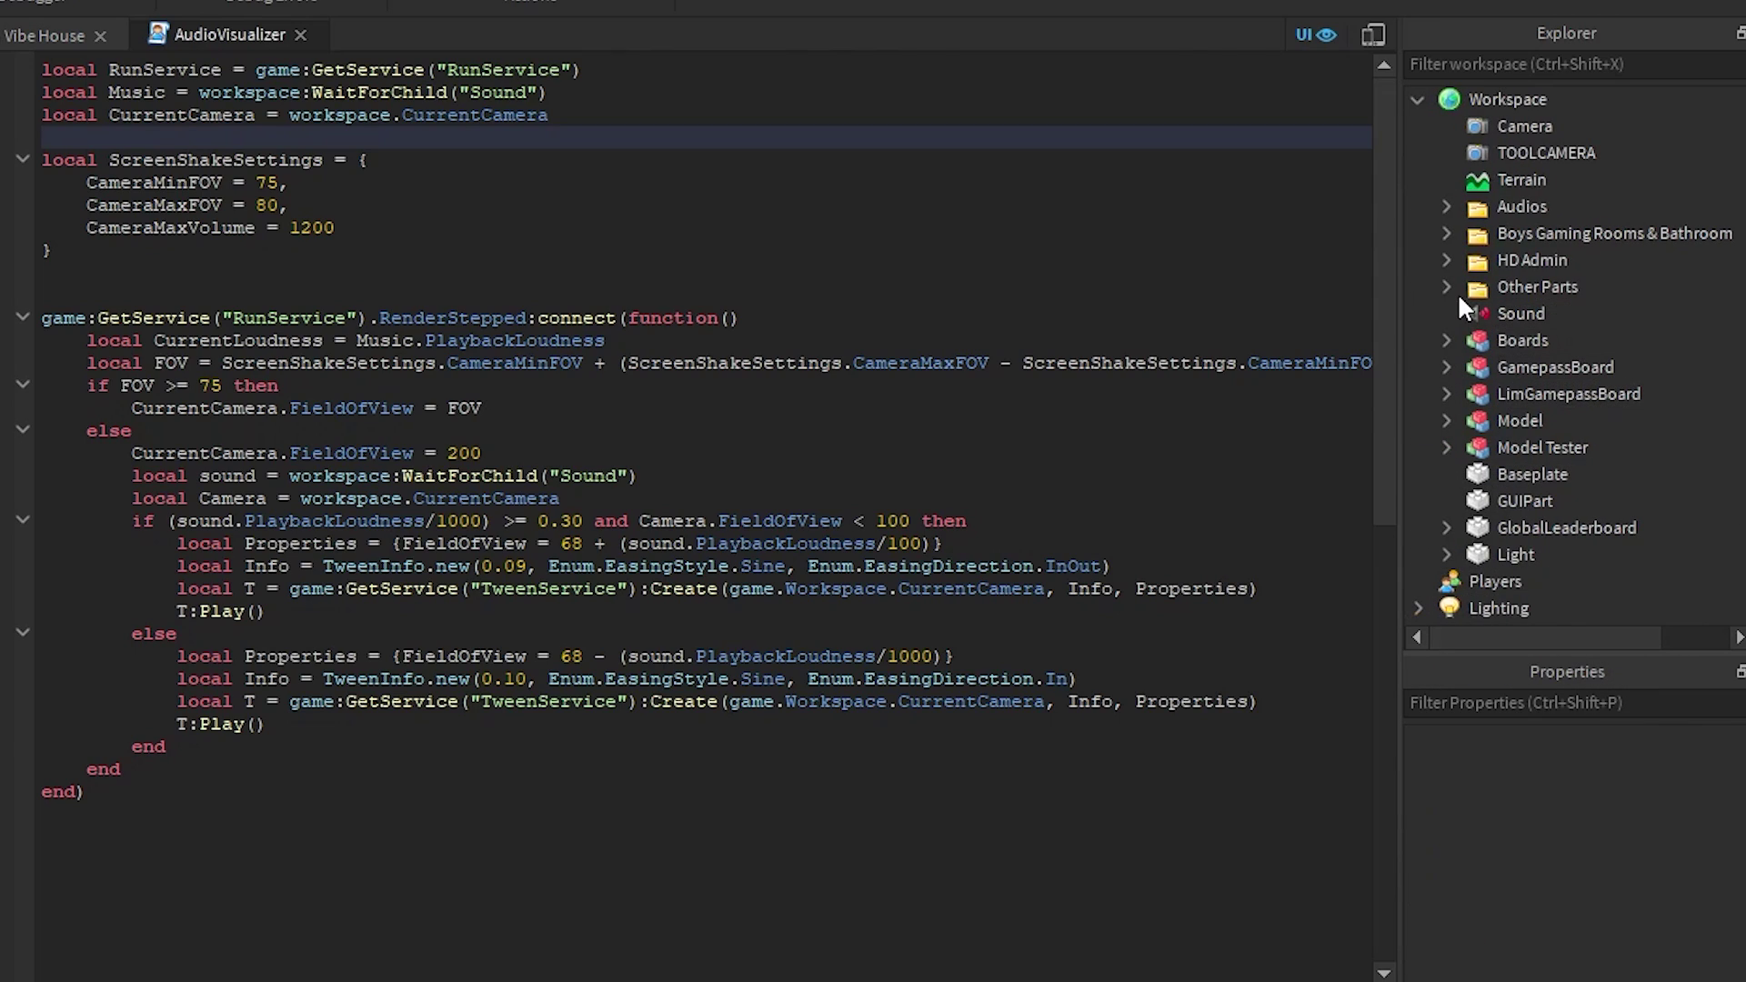